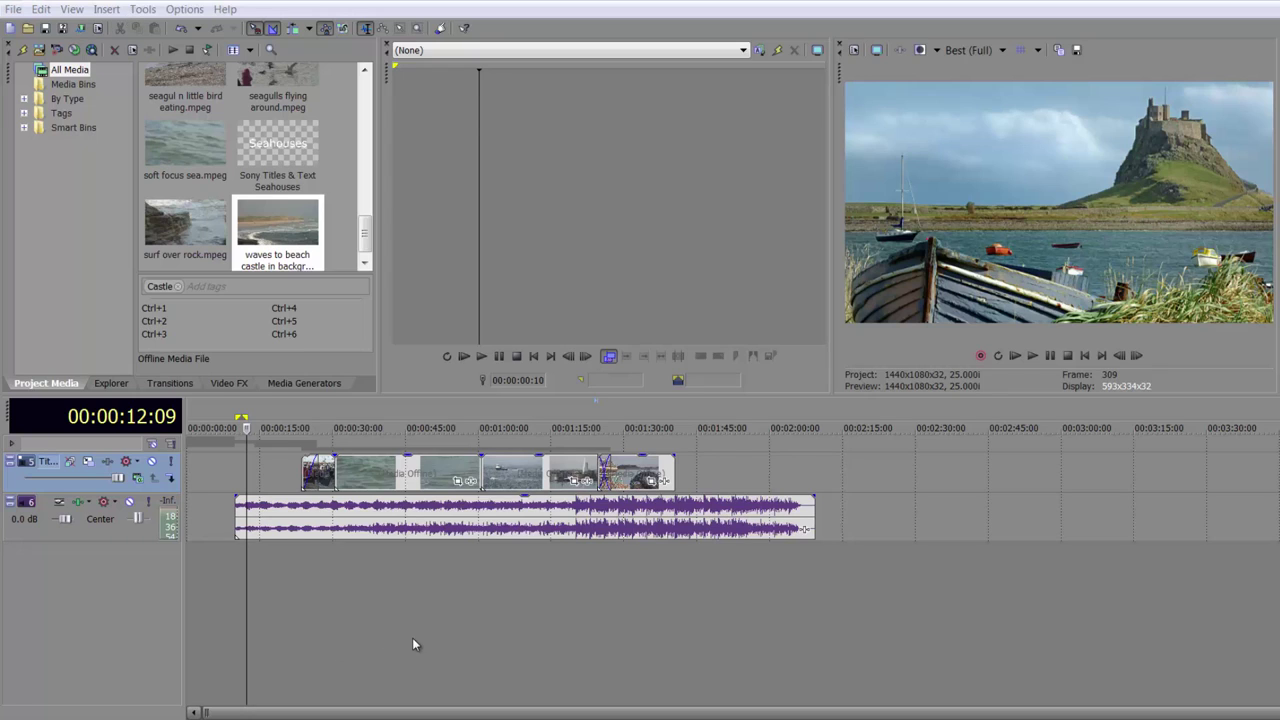
- Insert a new video track above the existing tracks in the timeline
click(420, 474)
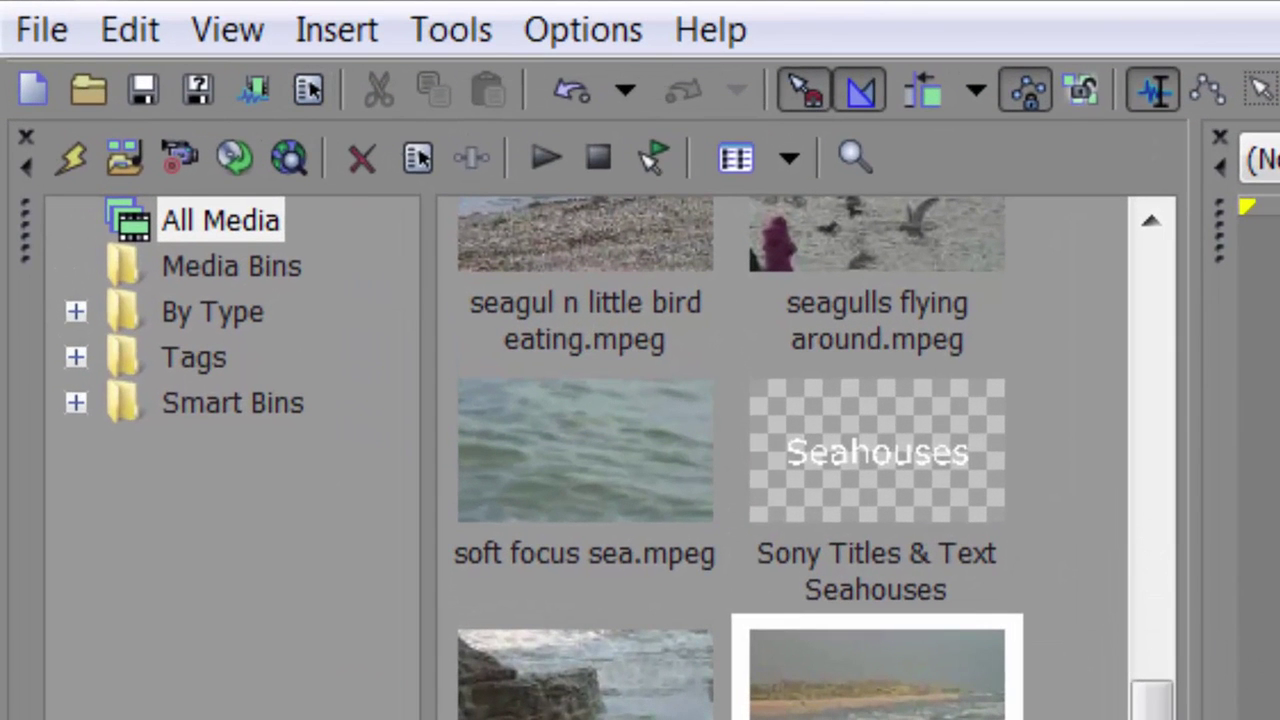
key(alt)
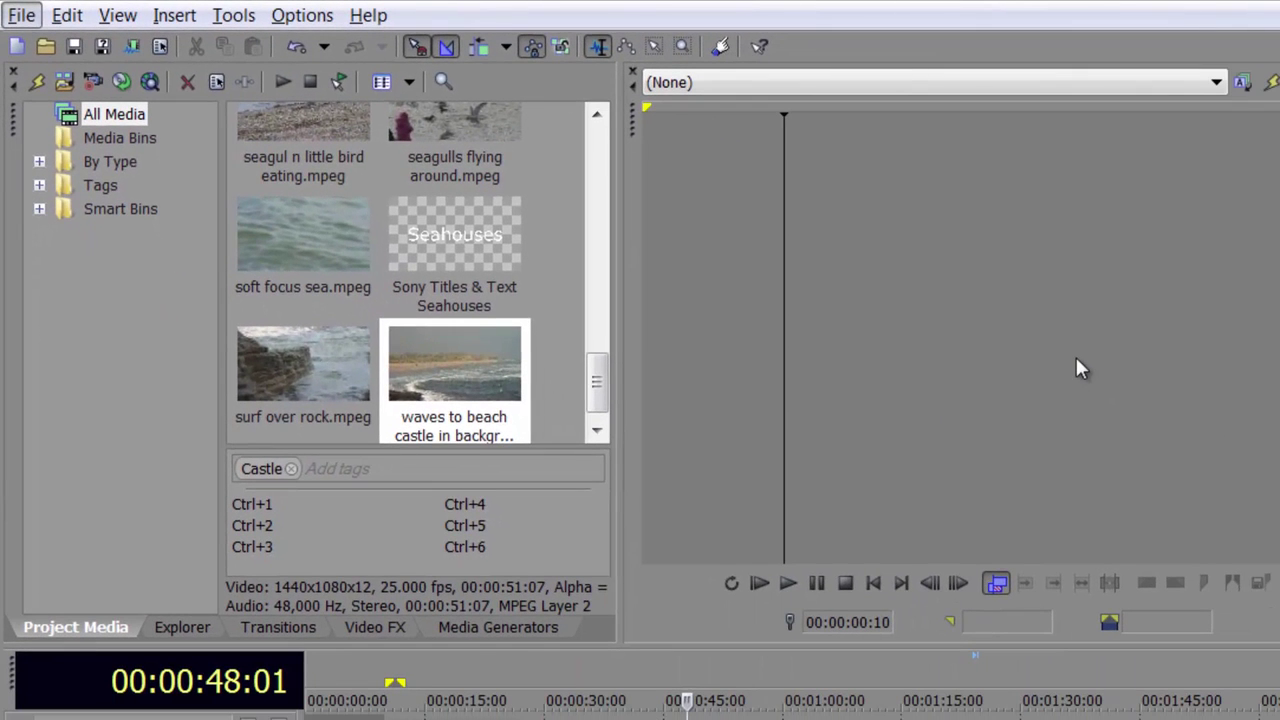
key(alt+i)
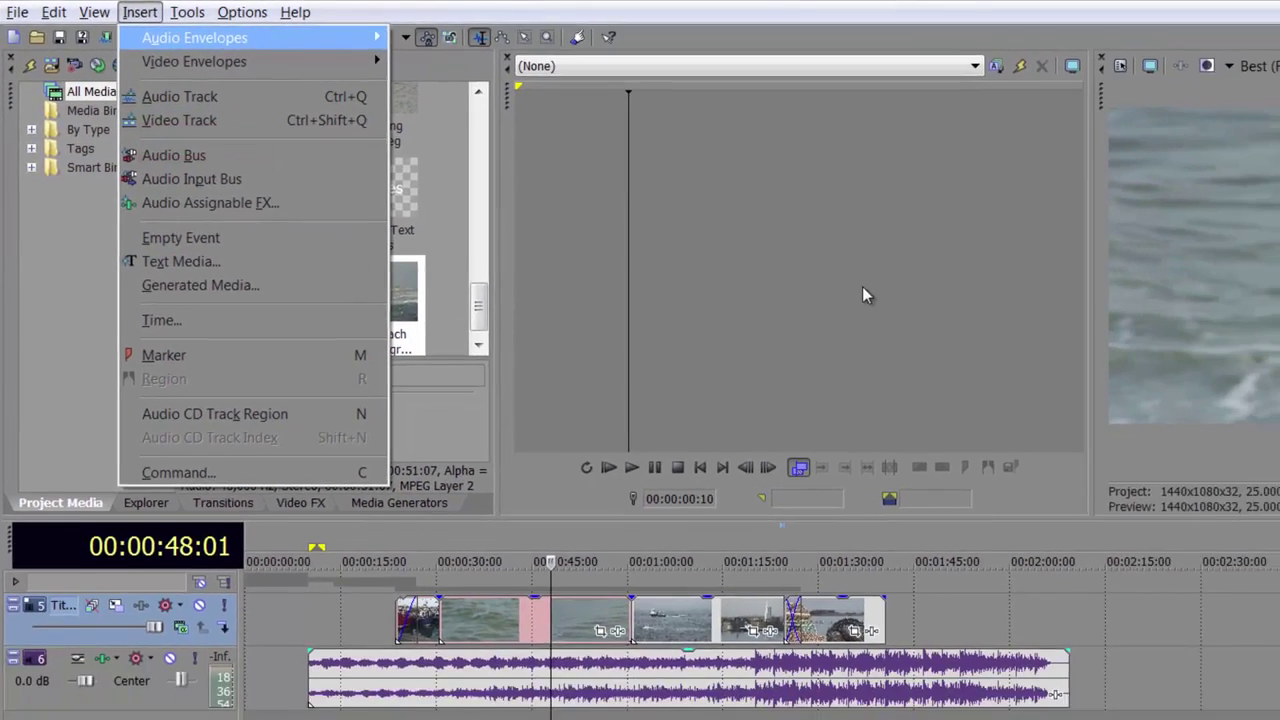
key(v)
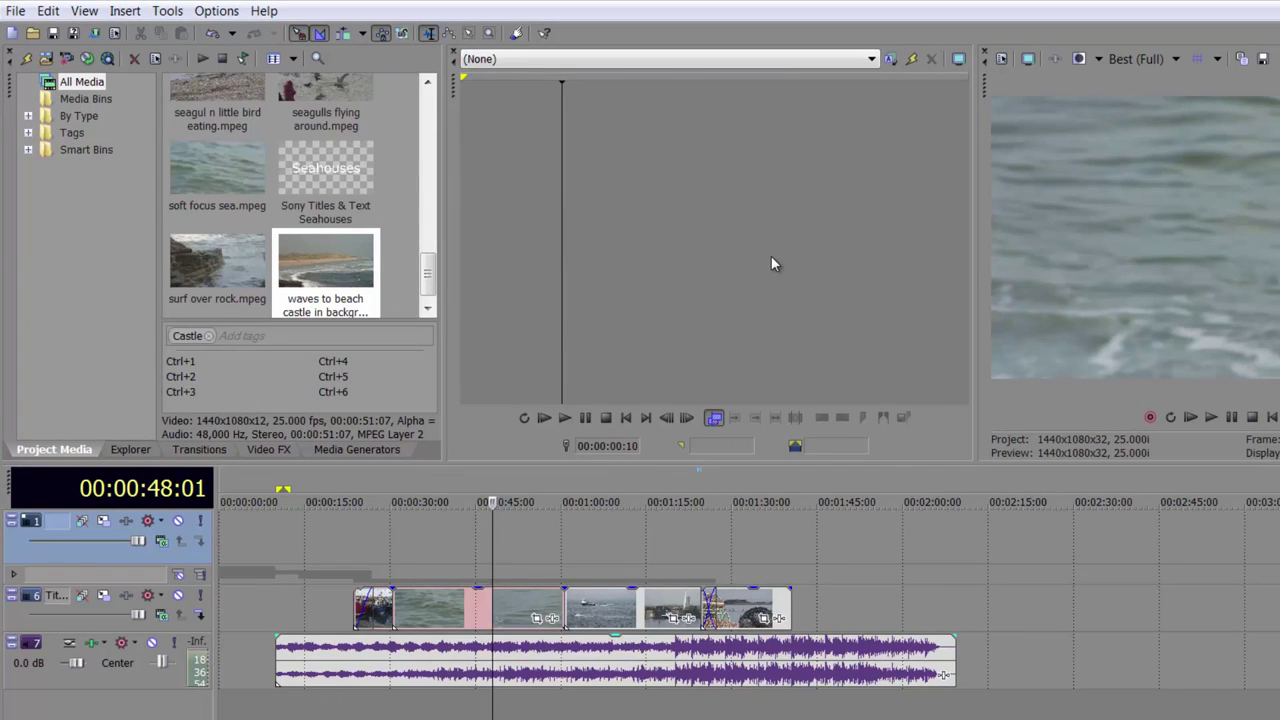
- Mute all video in the project and switch the mute off again
key(alt)
key(o)
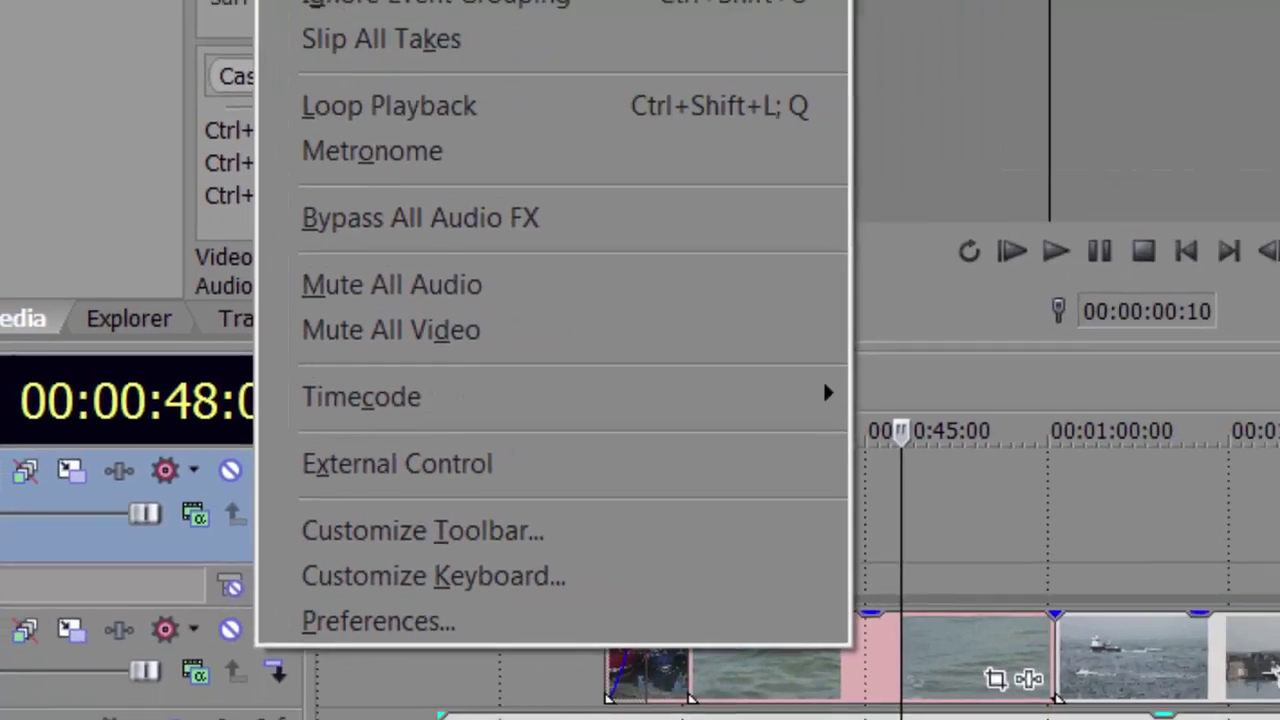
click(752, 252)
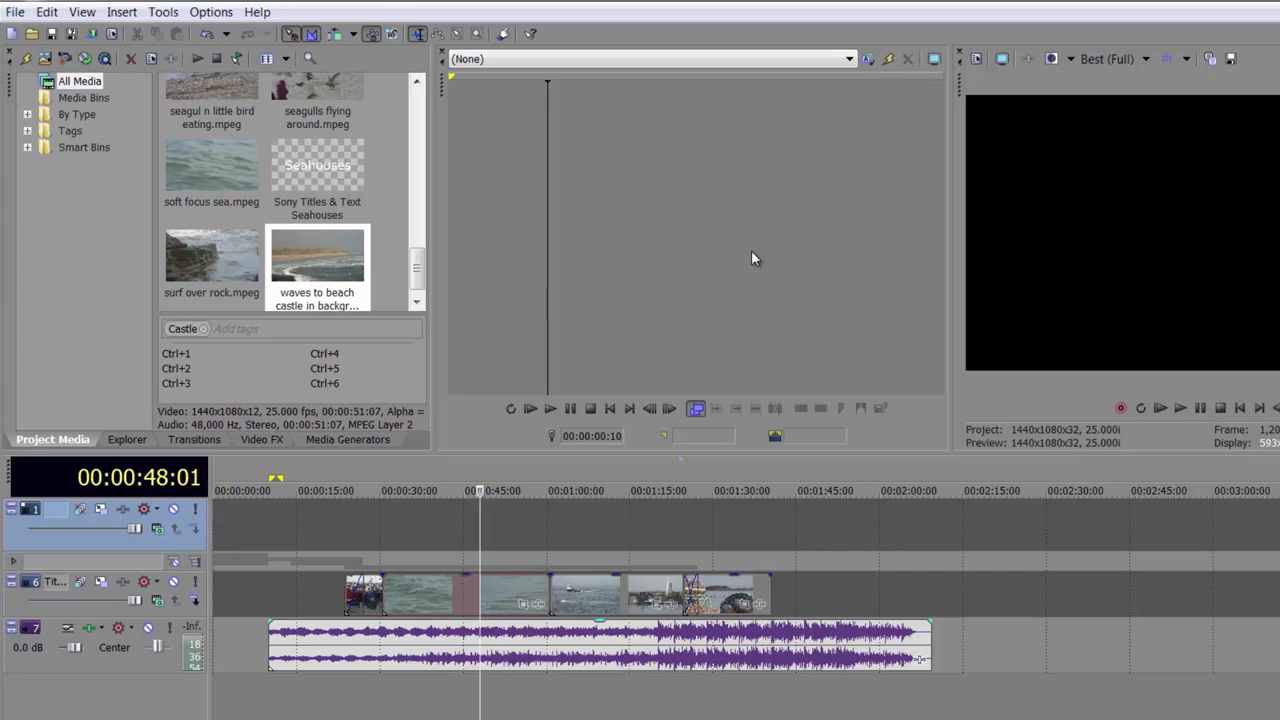
key(alt)
key(o)
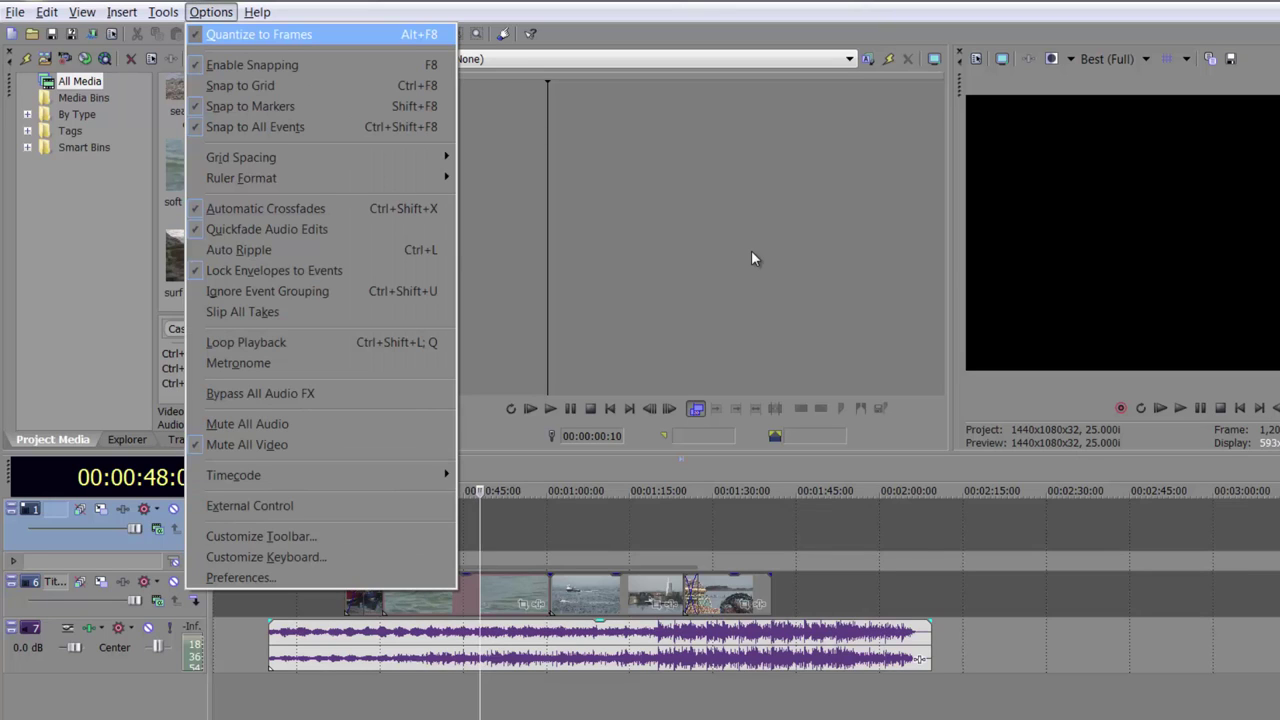
key(v)
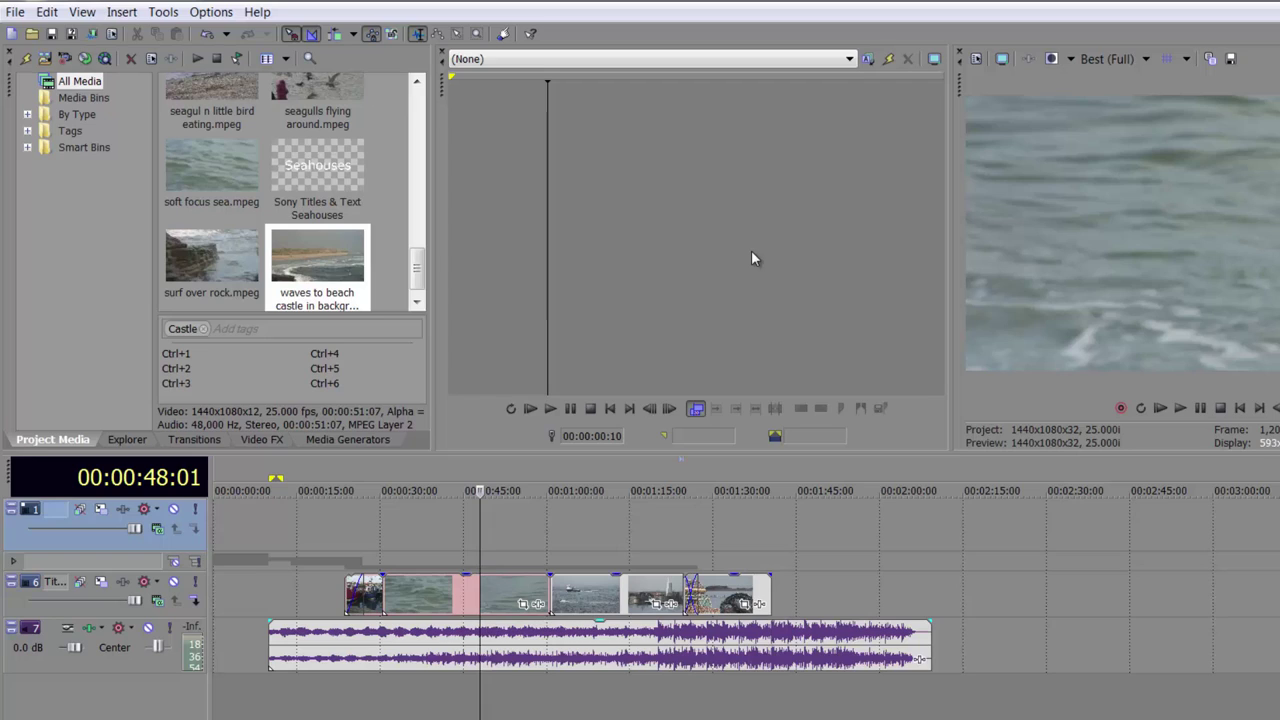
- Open the Keyboard Shortcuts topic in the program's help and close the help window
key(alt)
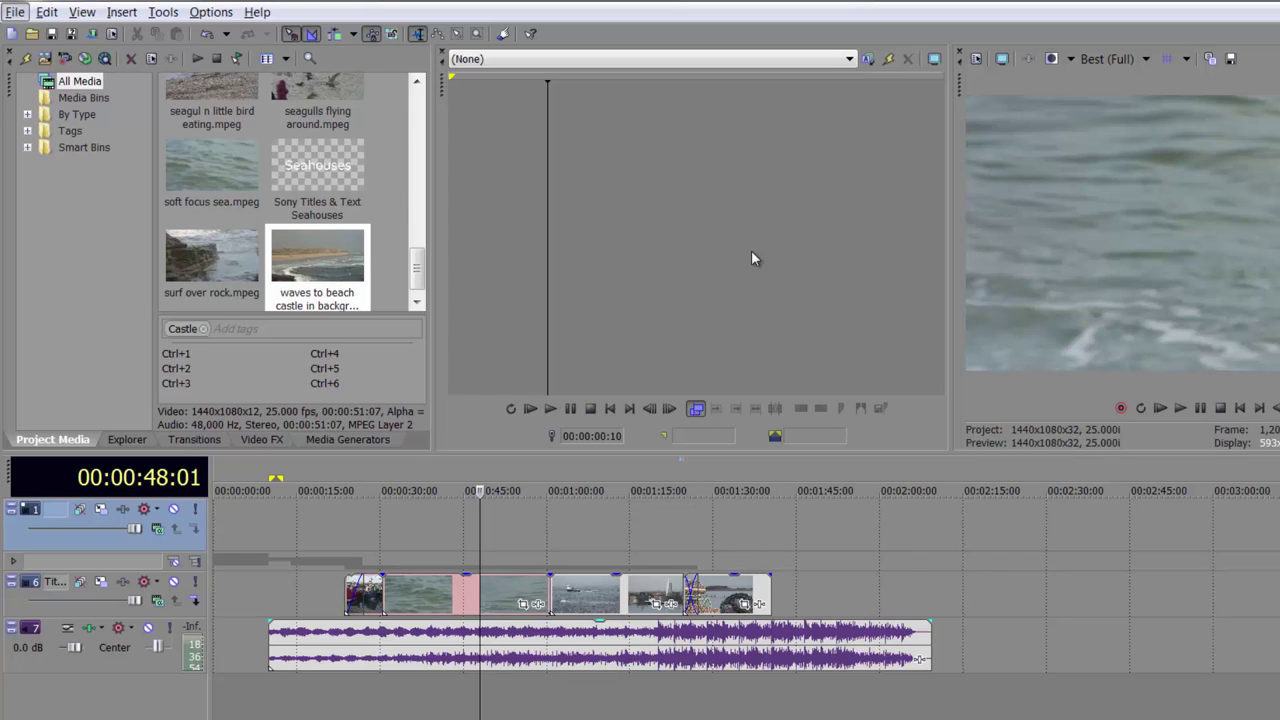
key(h)
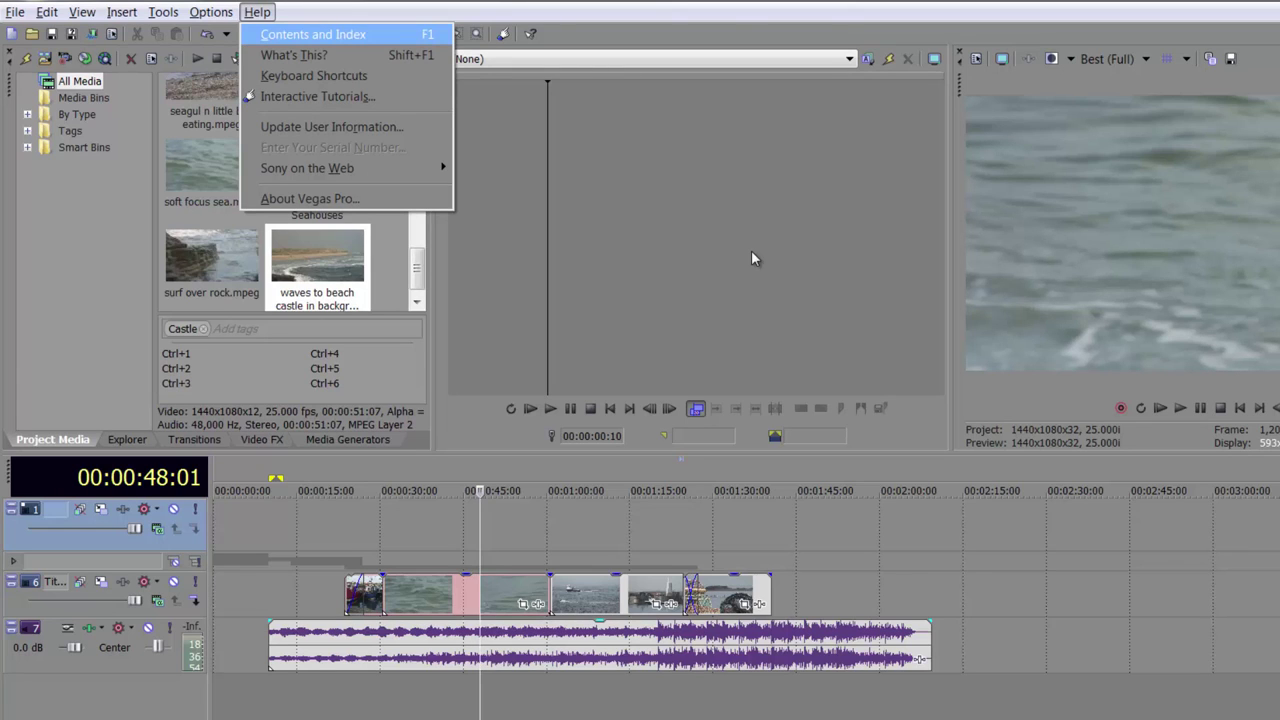
key(k)
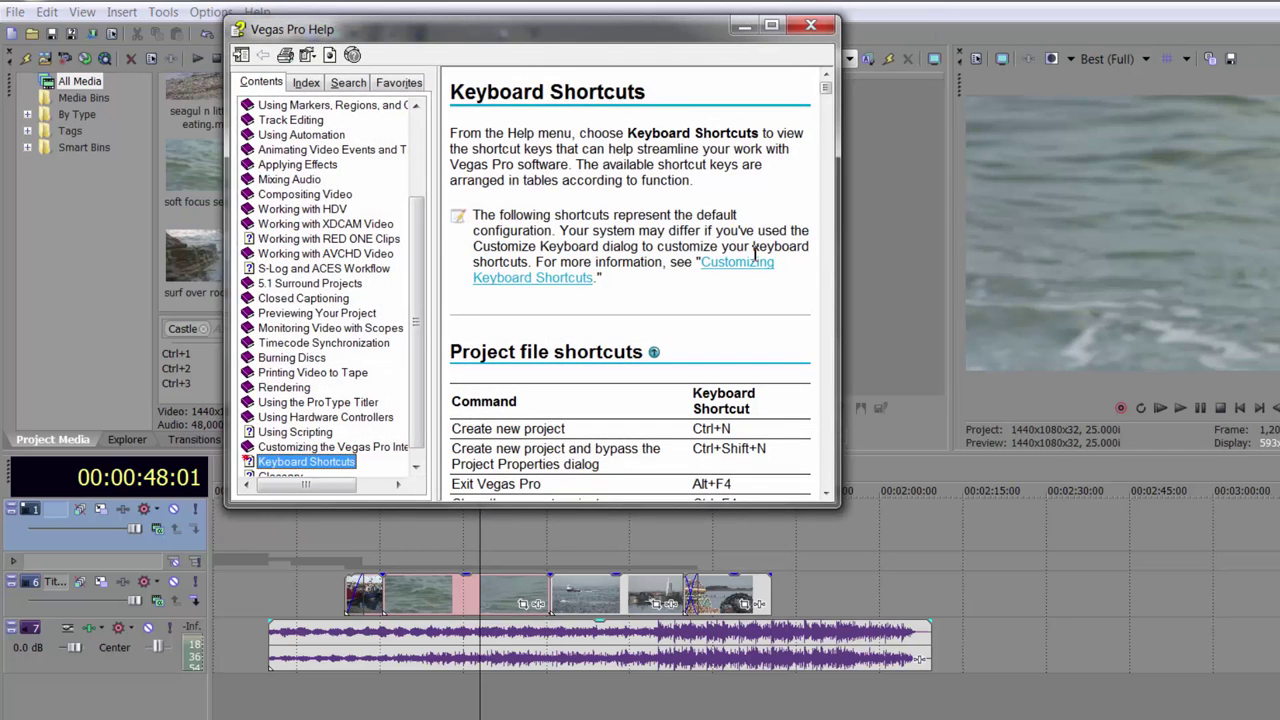
click(814, 25)
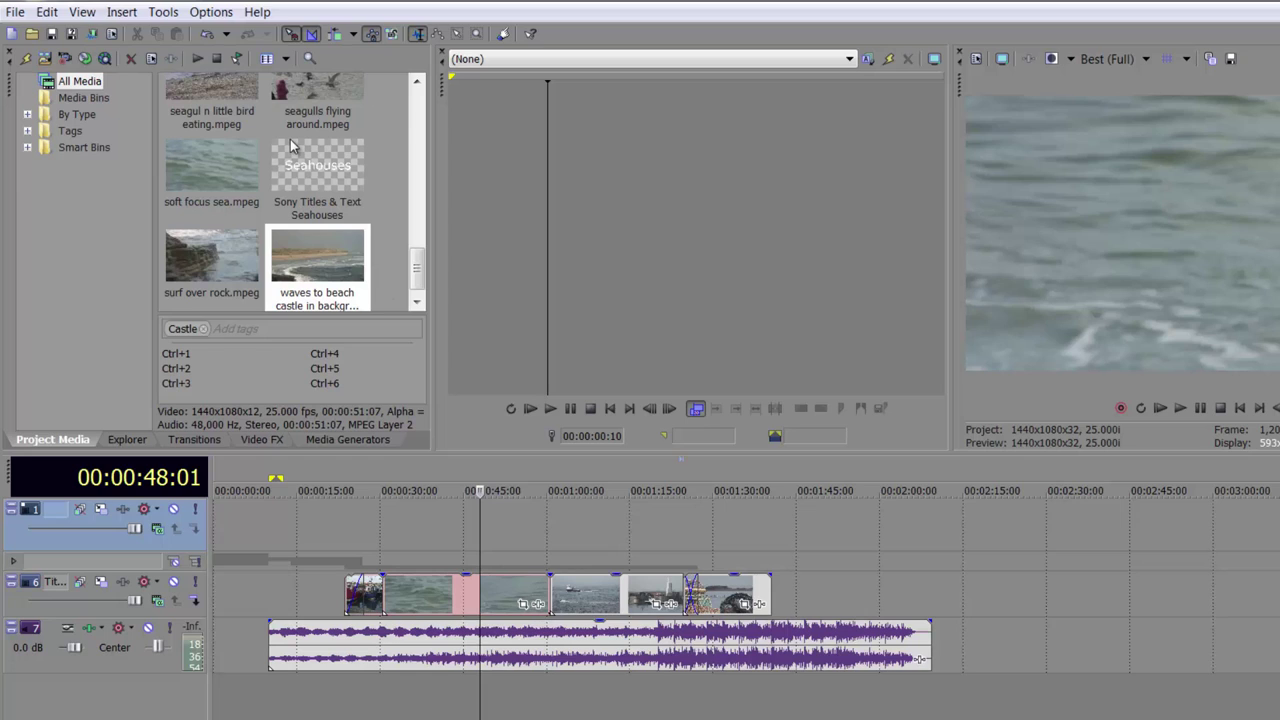
- Turn on the display of Active Take Information on the timeline events
click(112, 212)
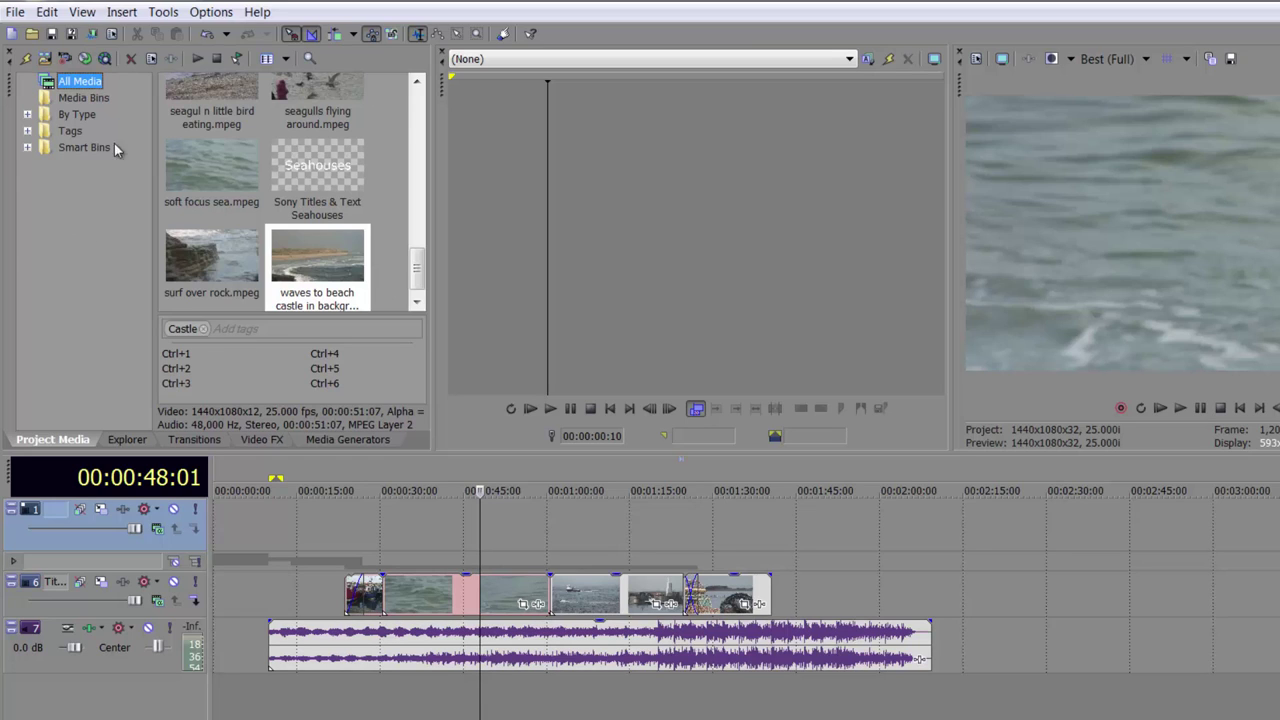
click(94, 20)
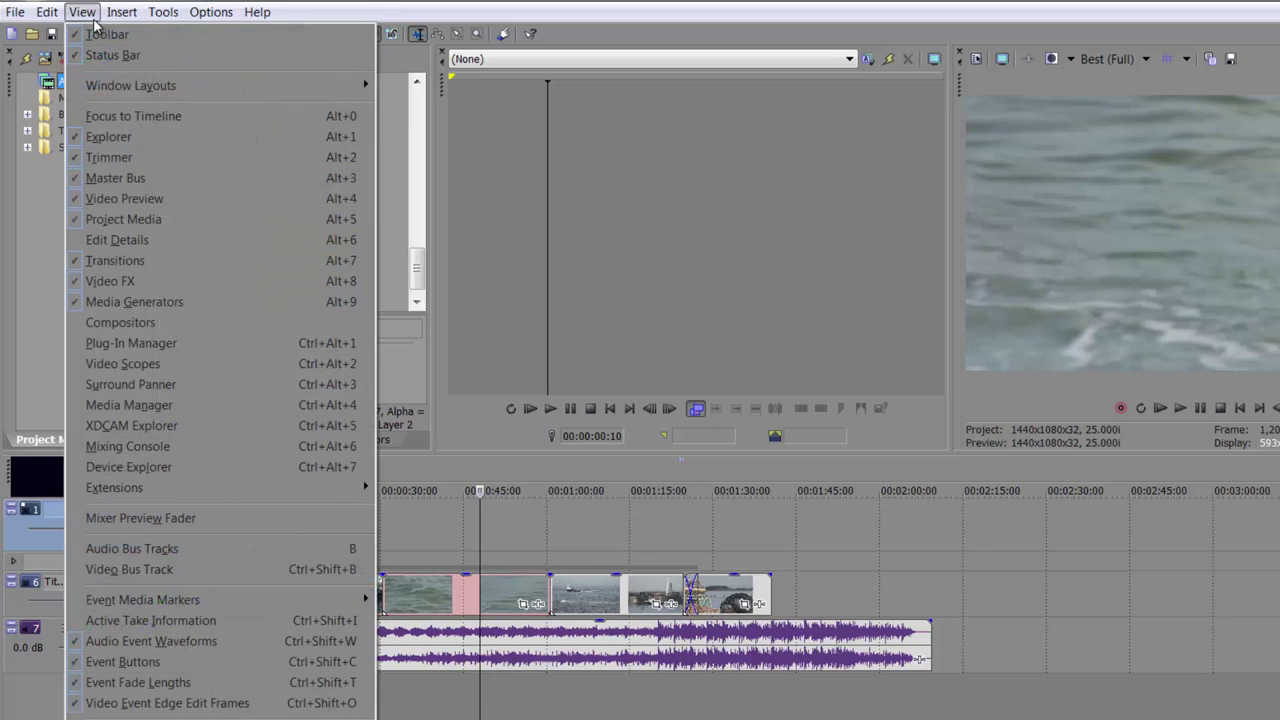
click(148, 621)
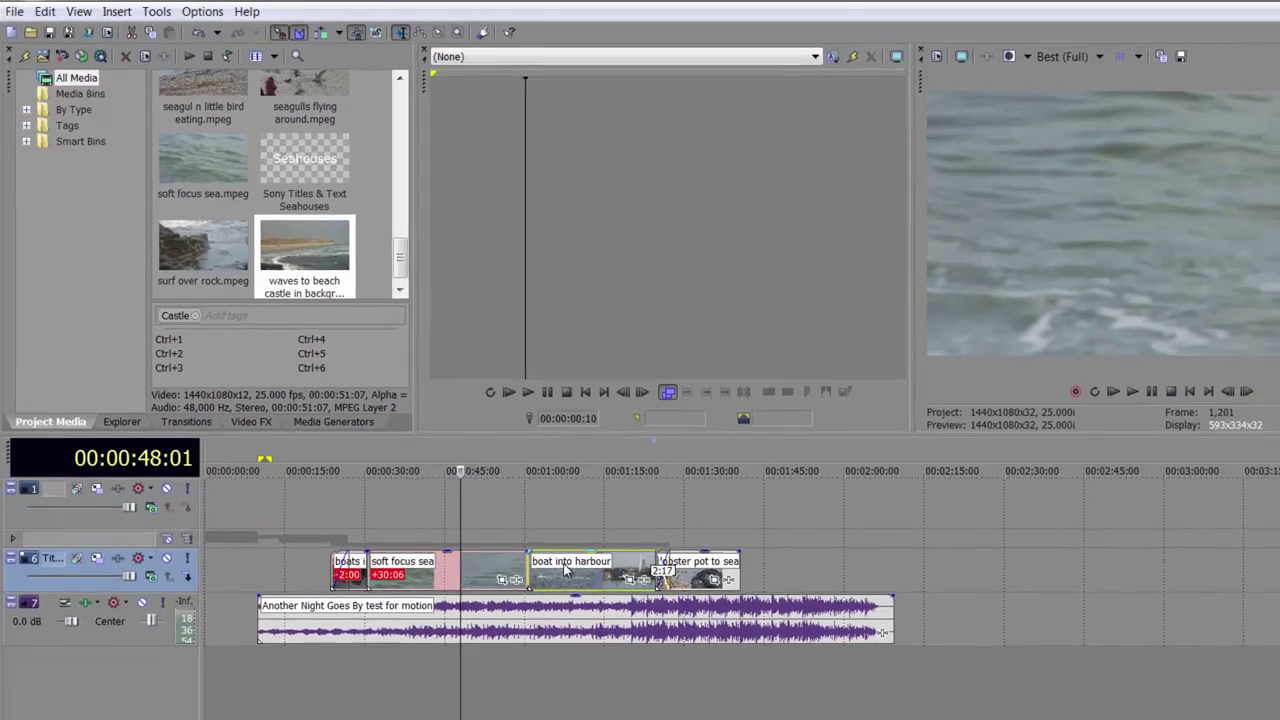
right_click(589, 594)
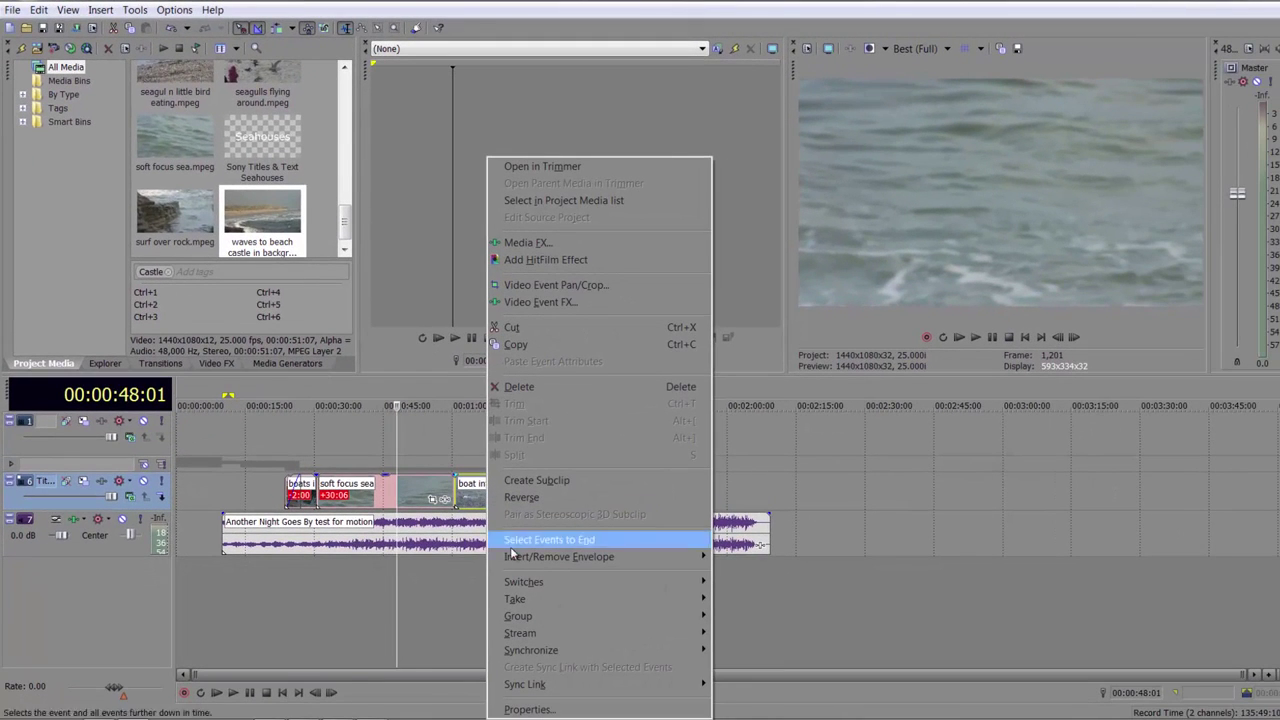
mouse_move(515, 598)
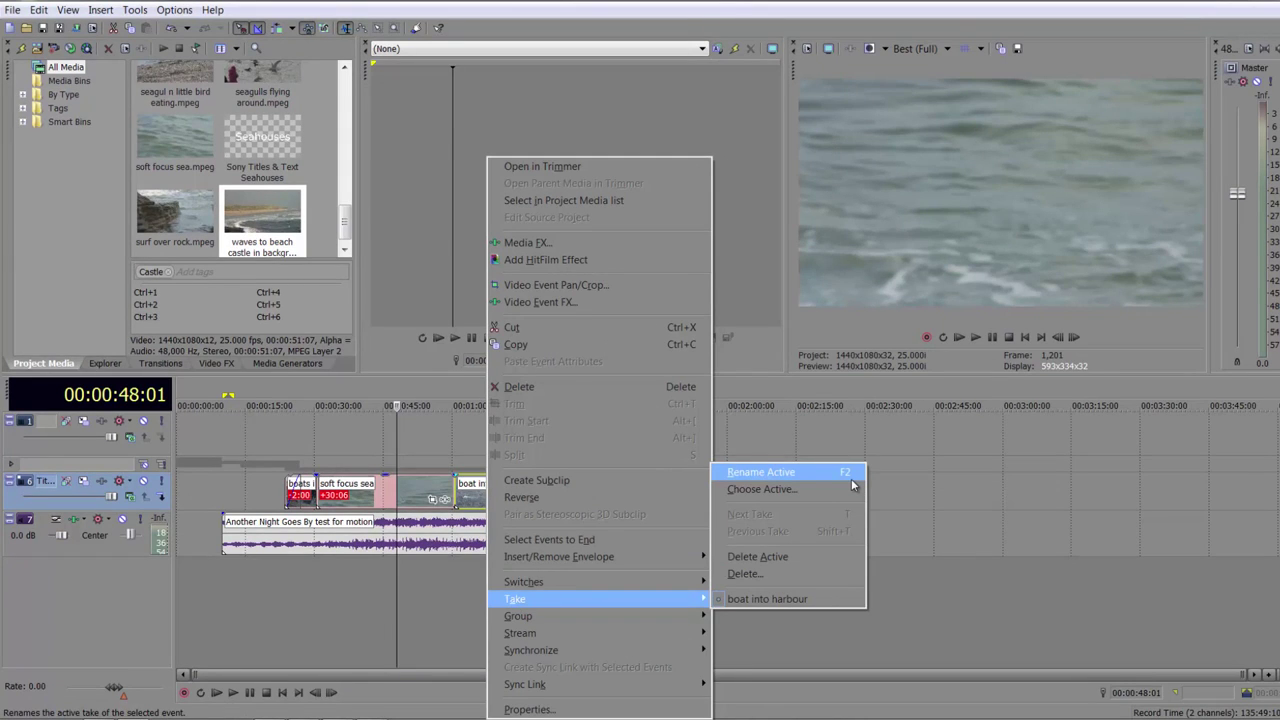
click(927, 577)
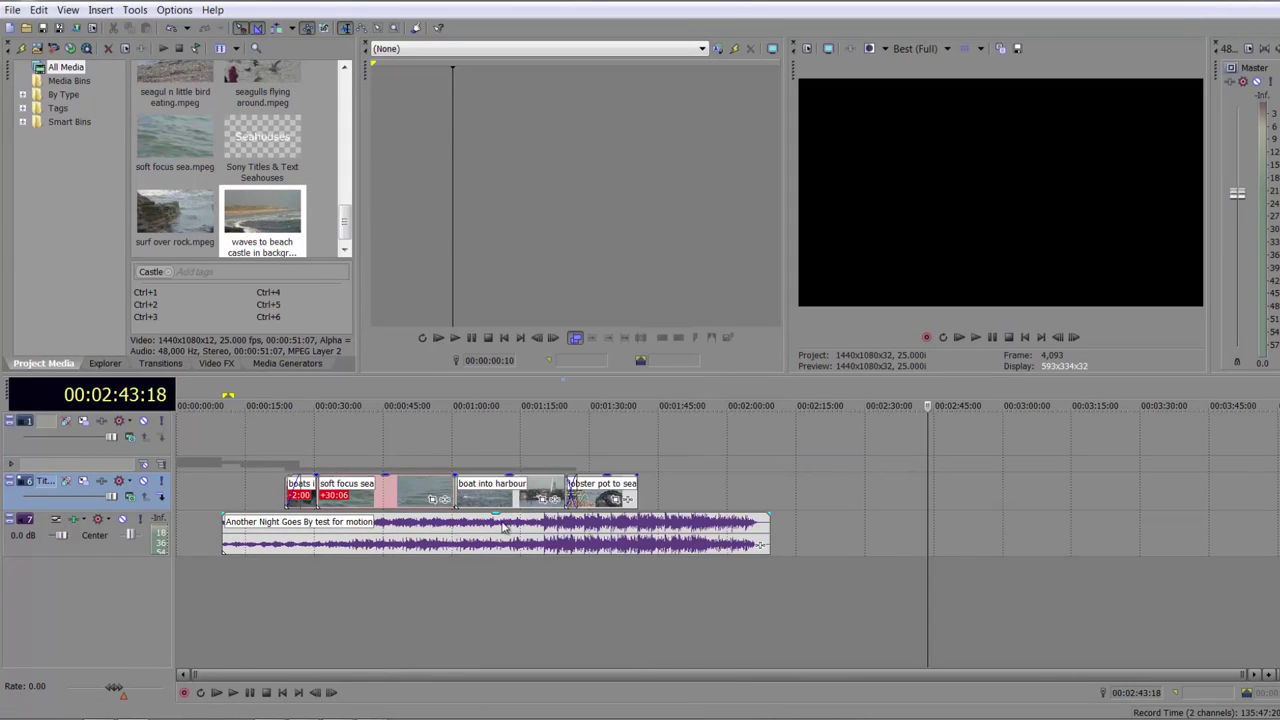
- Rename the active take of the "boat into harbour" event to "sijdcvsikvj bik" and check the clip names in Project Media
click(500, 490)
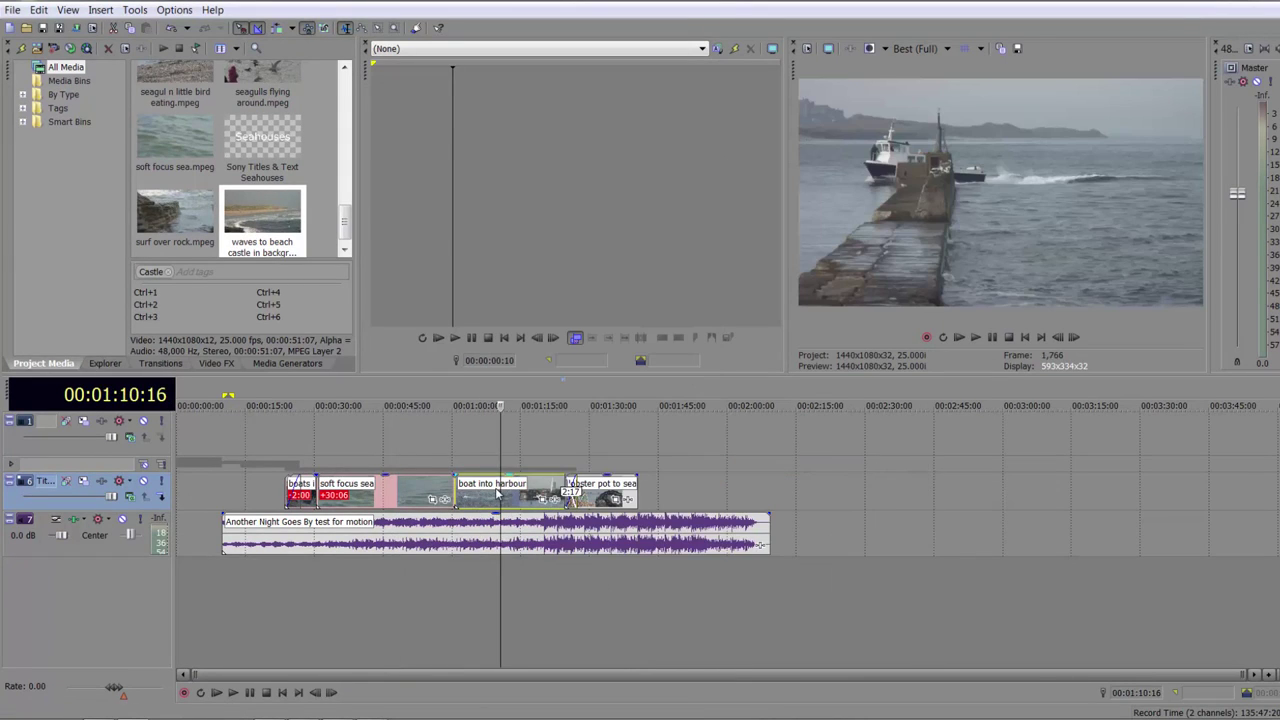
key(F2)
text(sjjdcvsikvj bik)
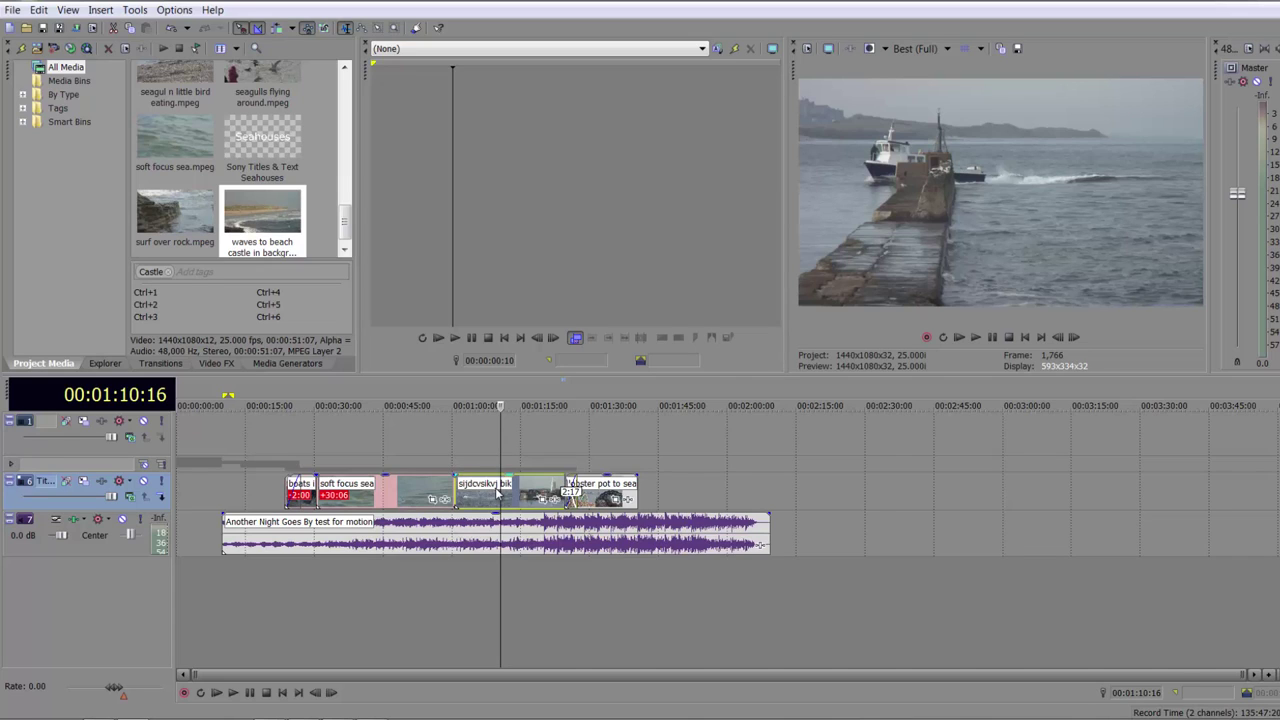
key(Return)
drag(345, 227, 344, 93)
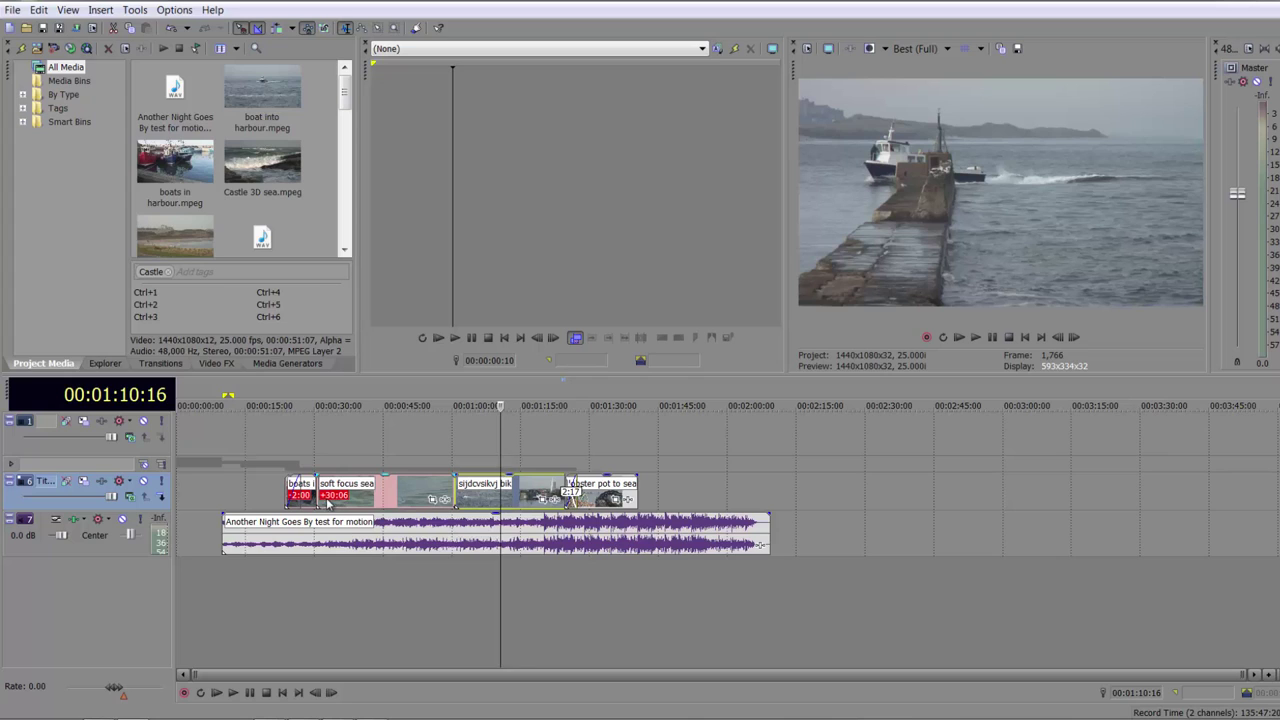
- Turn off the display of Active Take Information on the timeline events
click(67, 10)
mouse_move(84, 500)
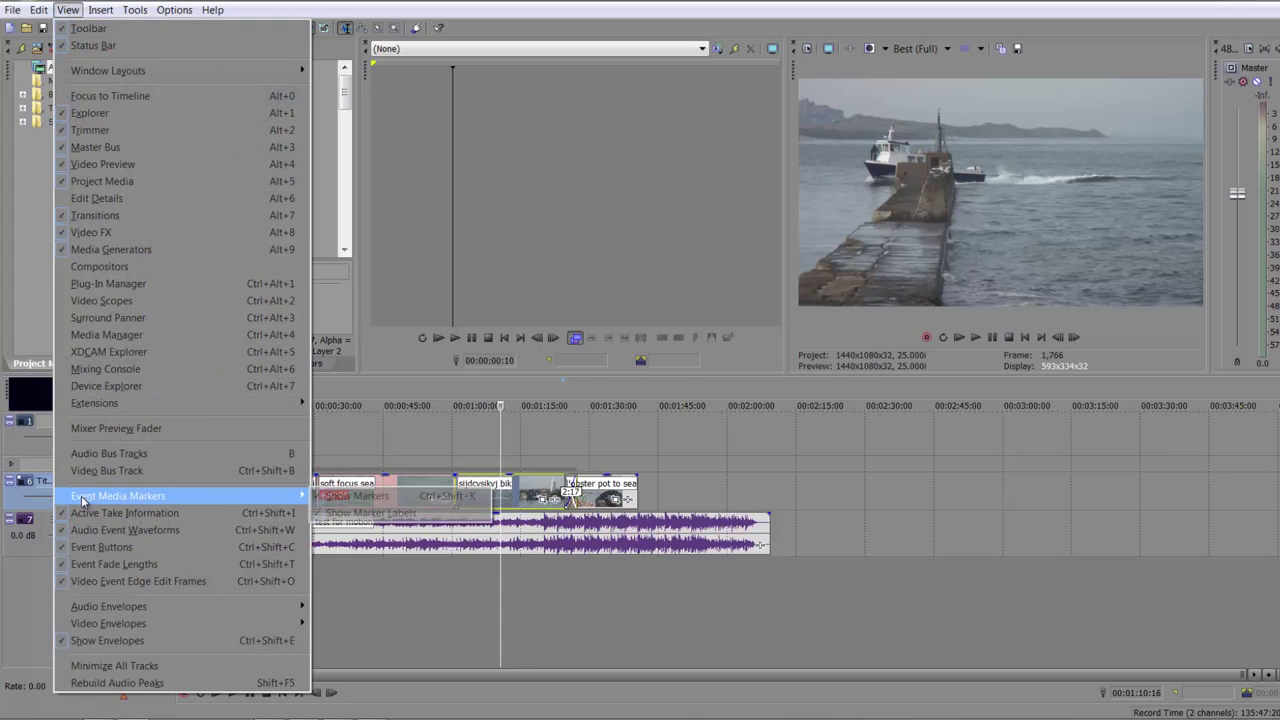
click(84, 513)
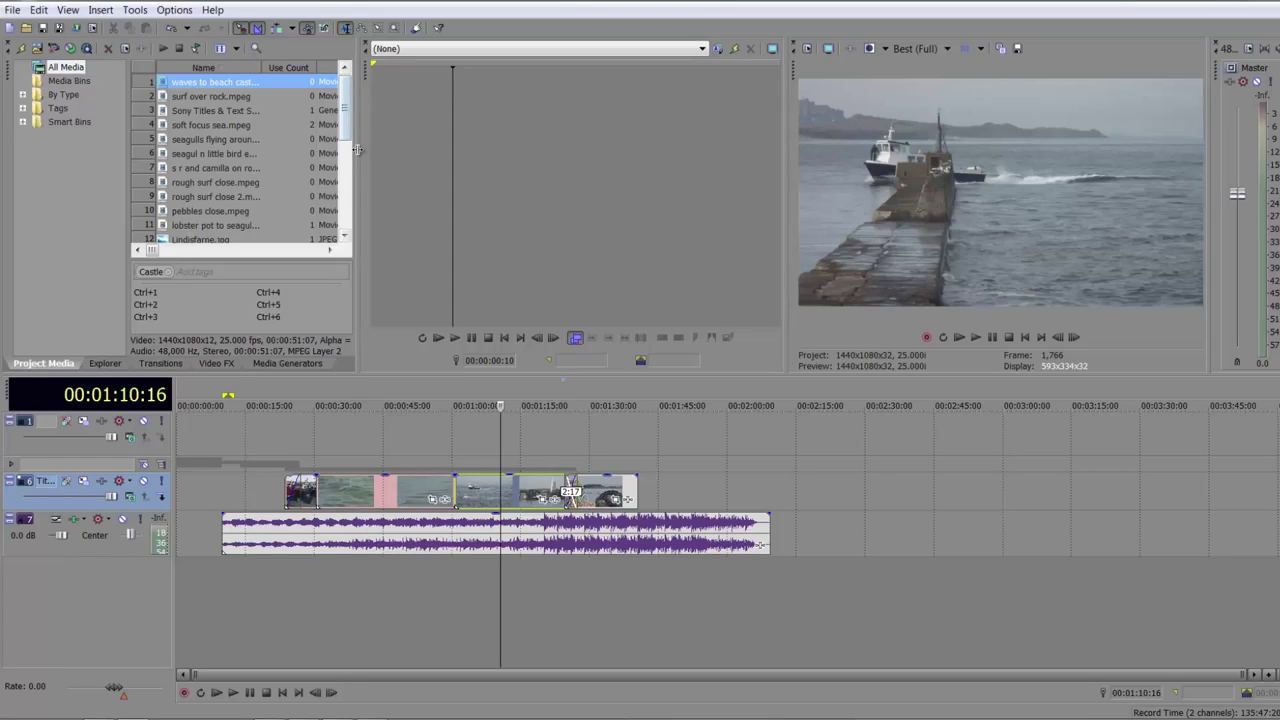
- Maximize the Project Media window and move the Rating column between the Media FX and Comment columns
mouse_move(350, 210)
mouse_down()
mouse_move(801, 206)
mouse_move(354, 189)
mouse_up()
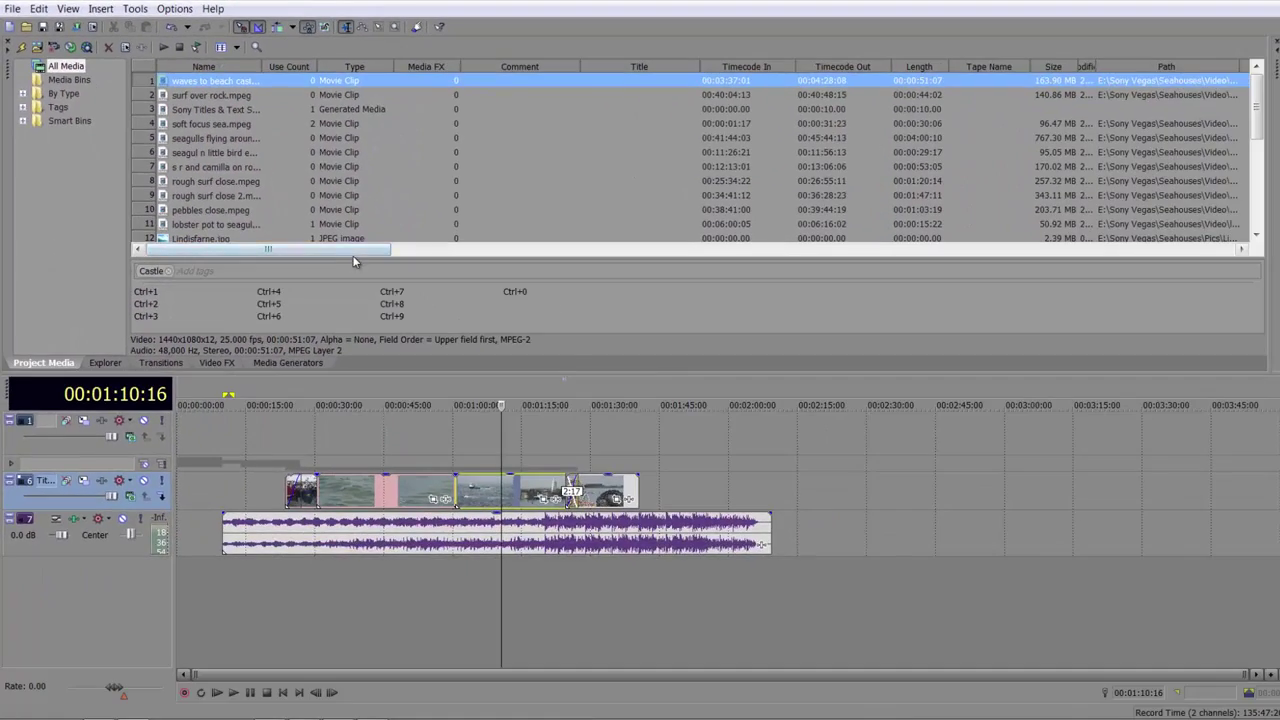
drag(357, 252, 981, 264)
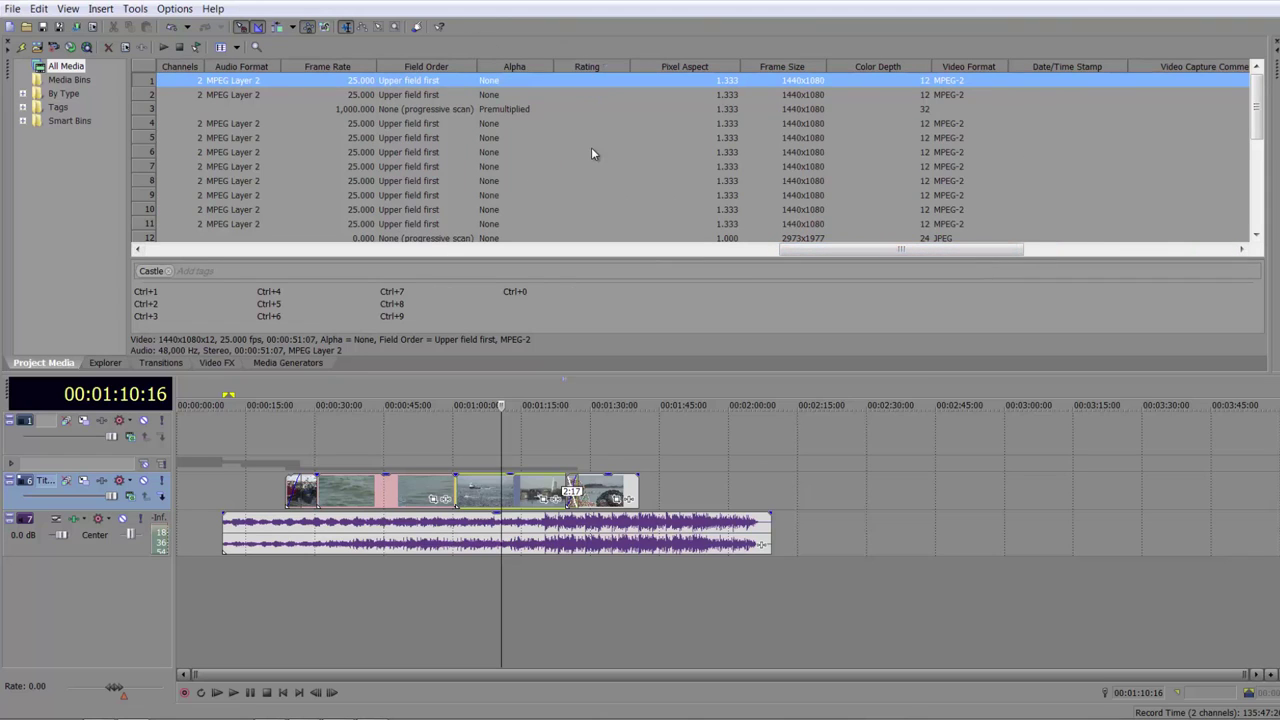
click(591, 66)
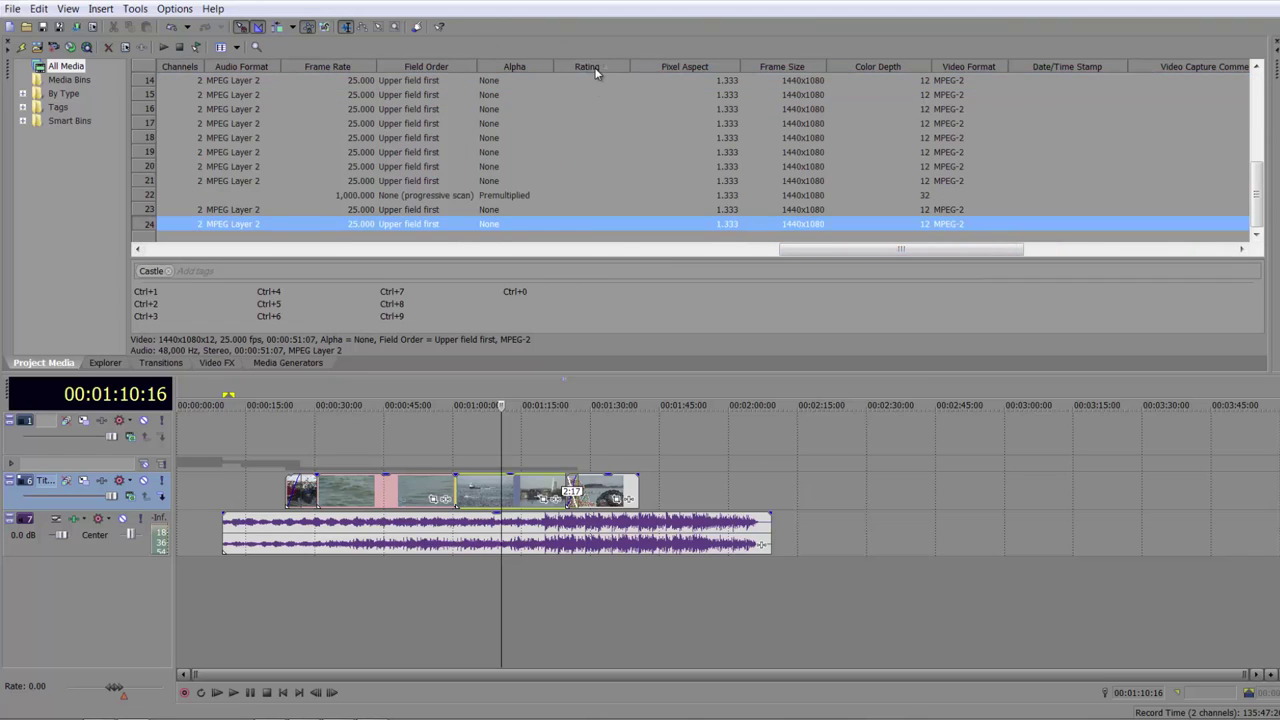
click(593, 67)
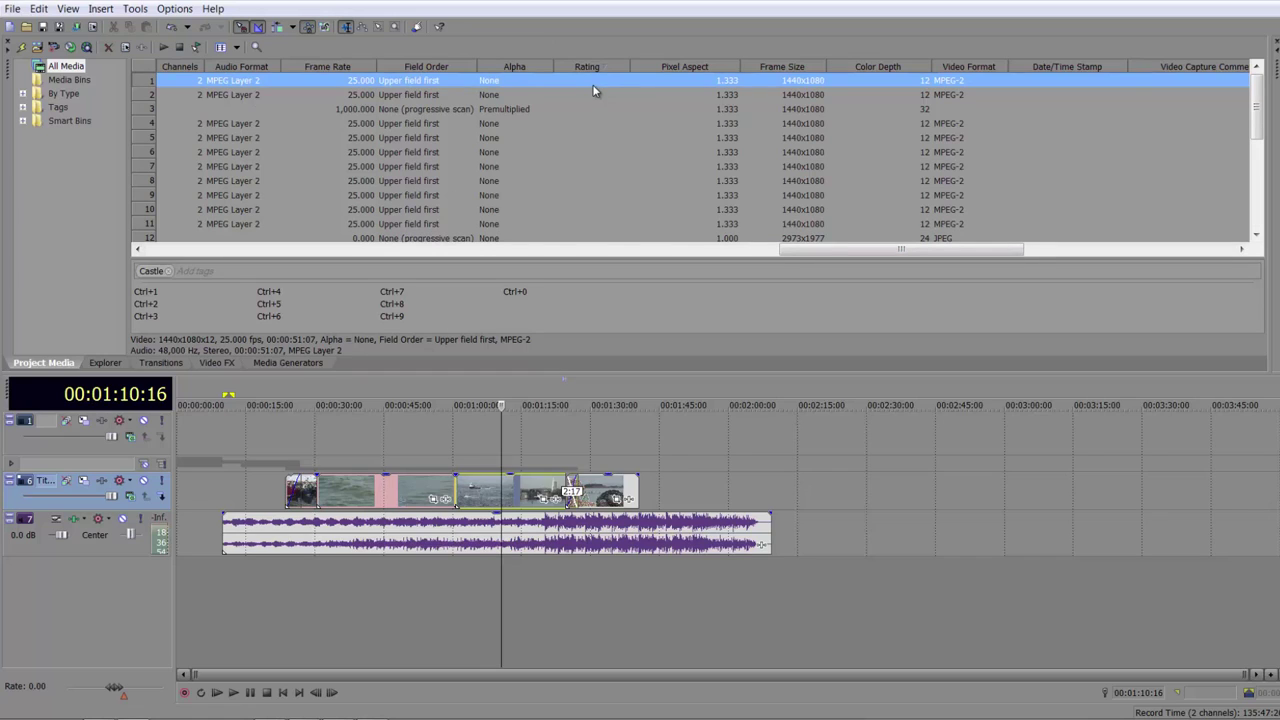
click(594, 84)
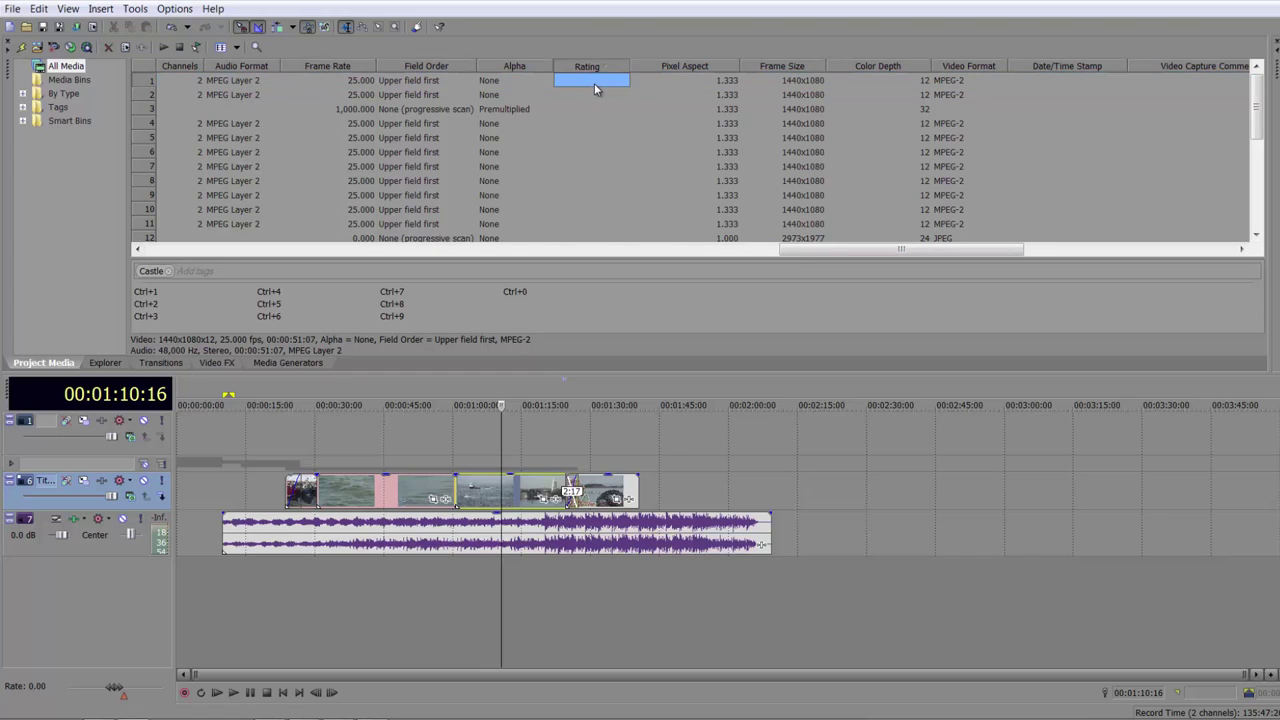
drag(599, 66, 200, 66)
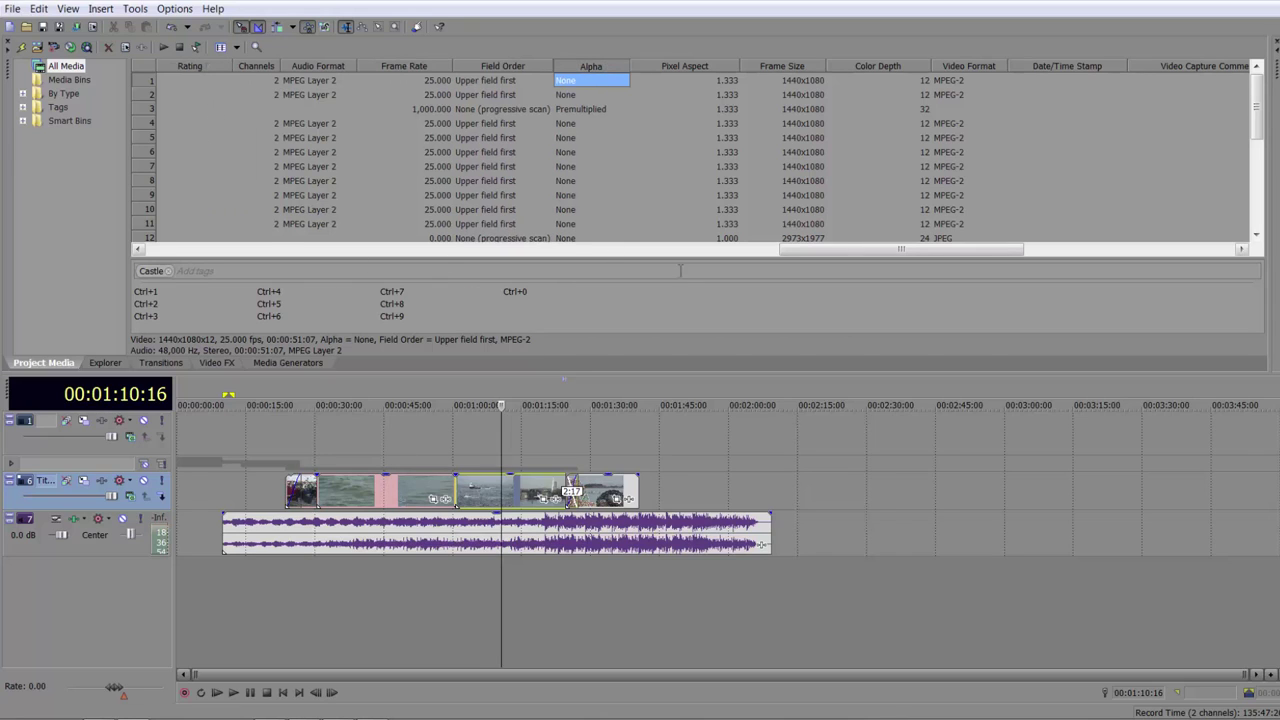
drag(805, 252, 613, 268)
drag(996, 63, 578, 72)
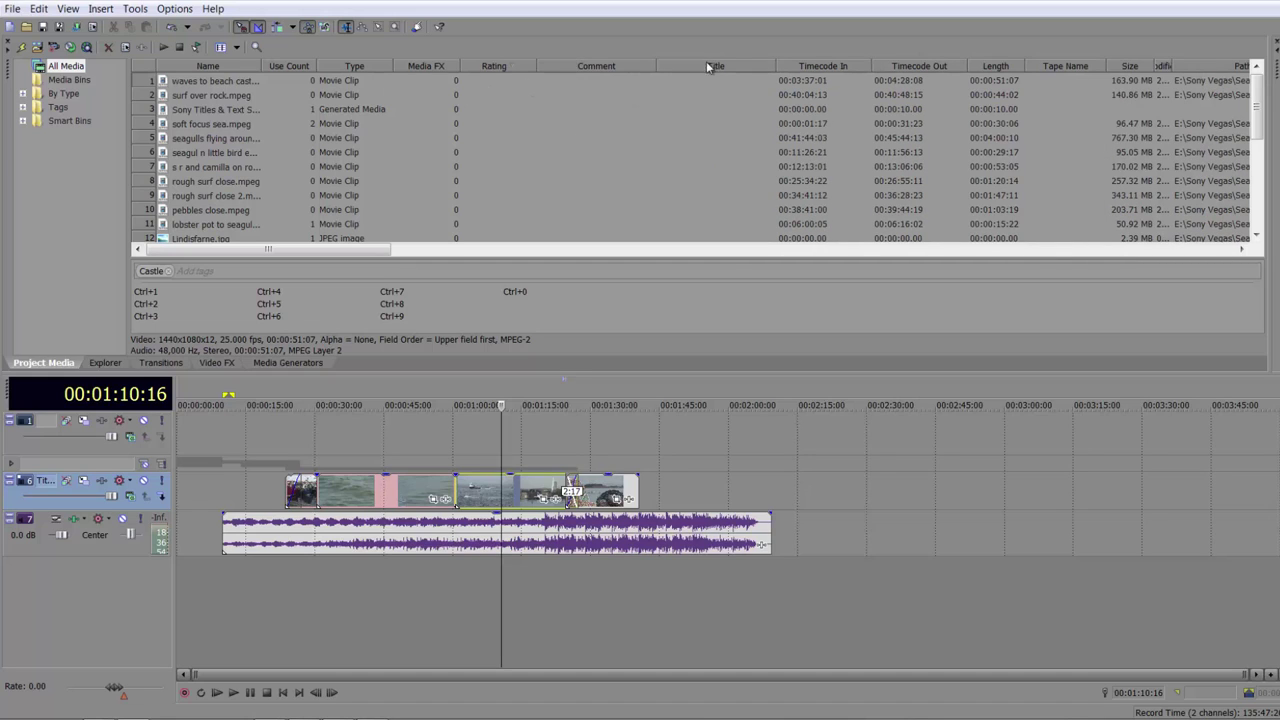
- Enter the comment "Silly" for the first clip in Project Media, the waves to beach clip, and restore the window to its docked size
click(594, 80)
double_click(594, 81)
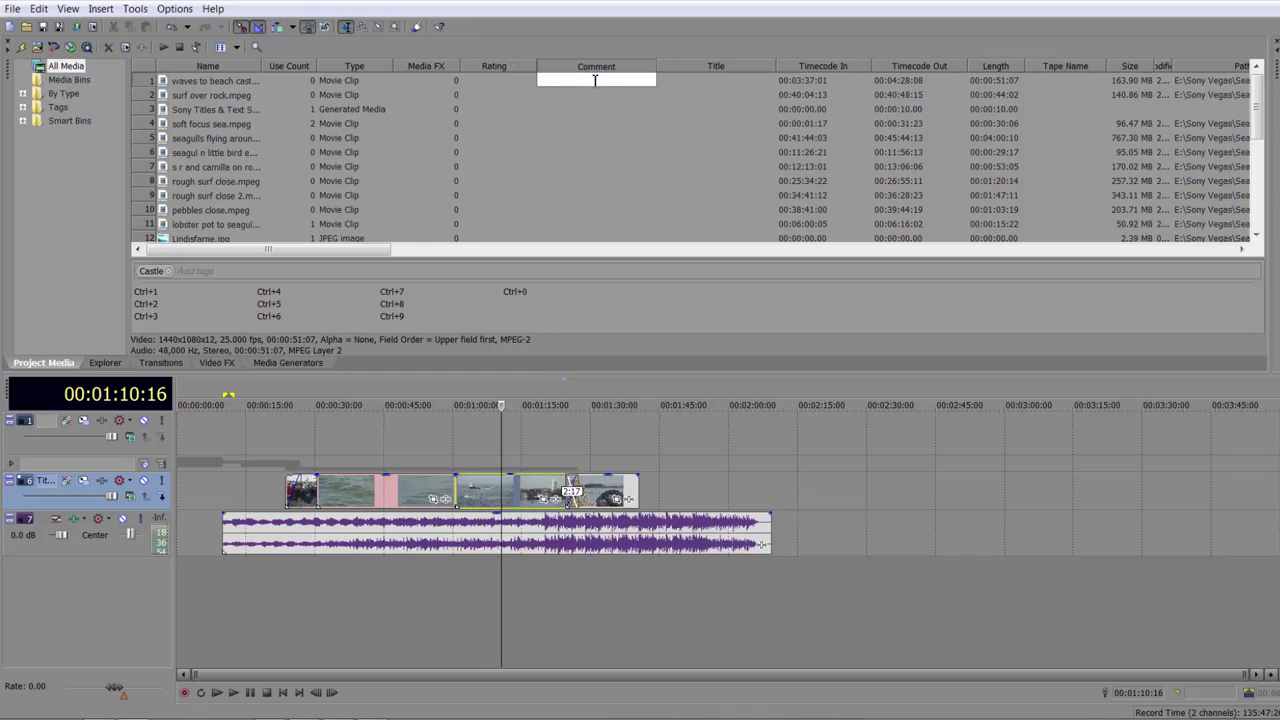
text(Sillyt)
key(Return)
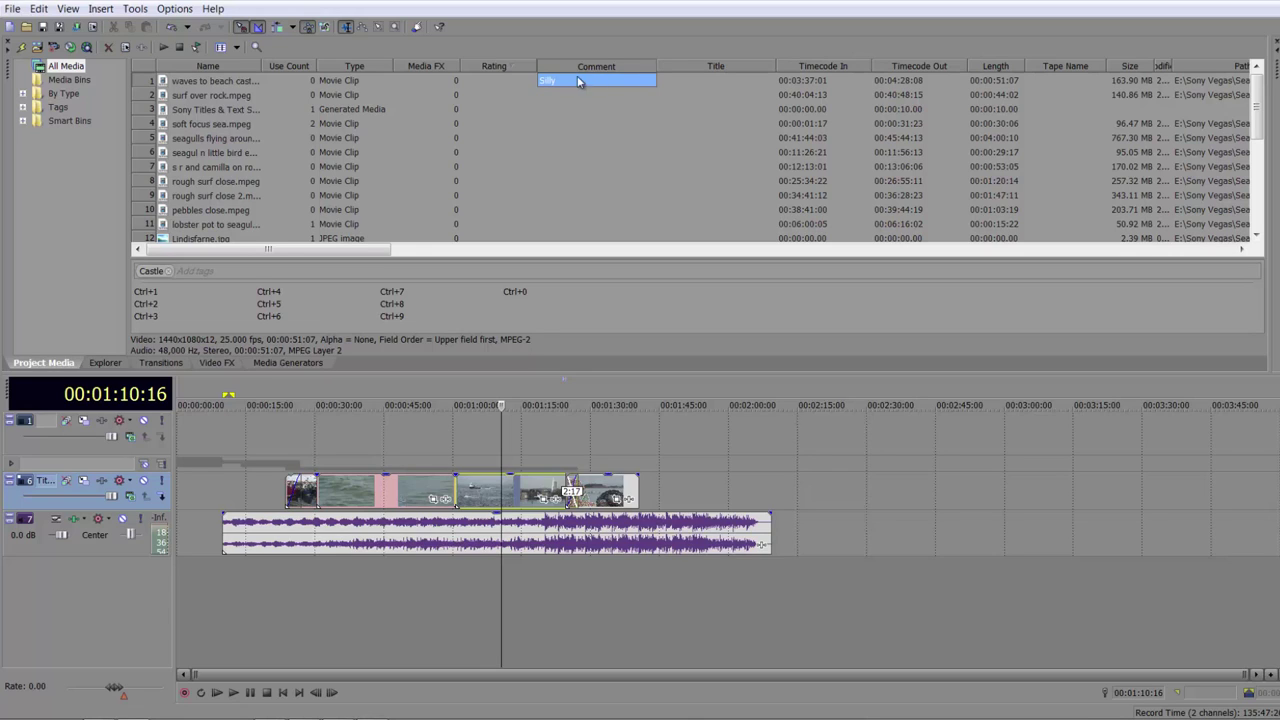
click(9, 49)
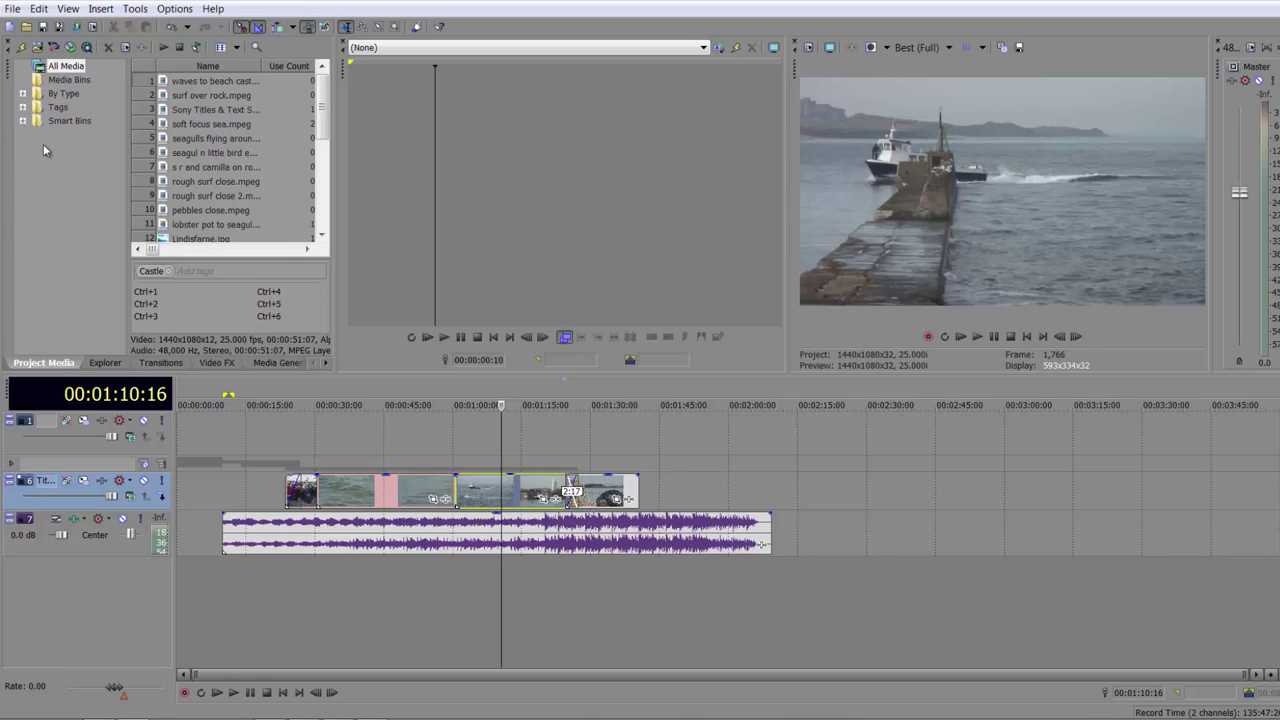
- Search the media bins for items containing "silly" in any field
click(257, 48)
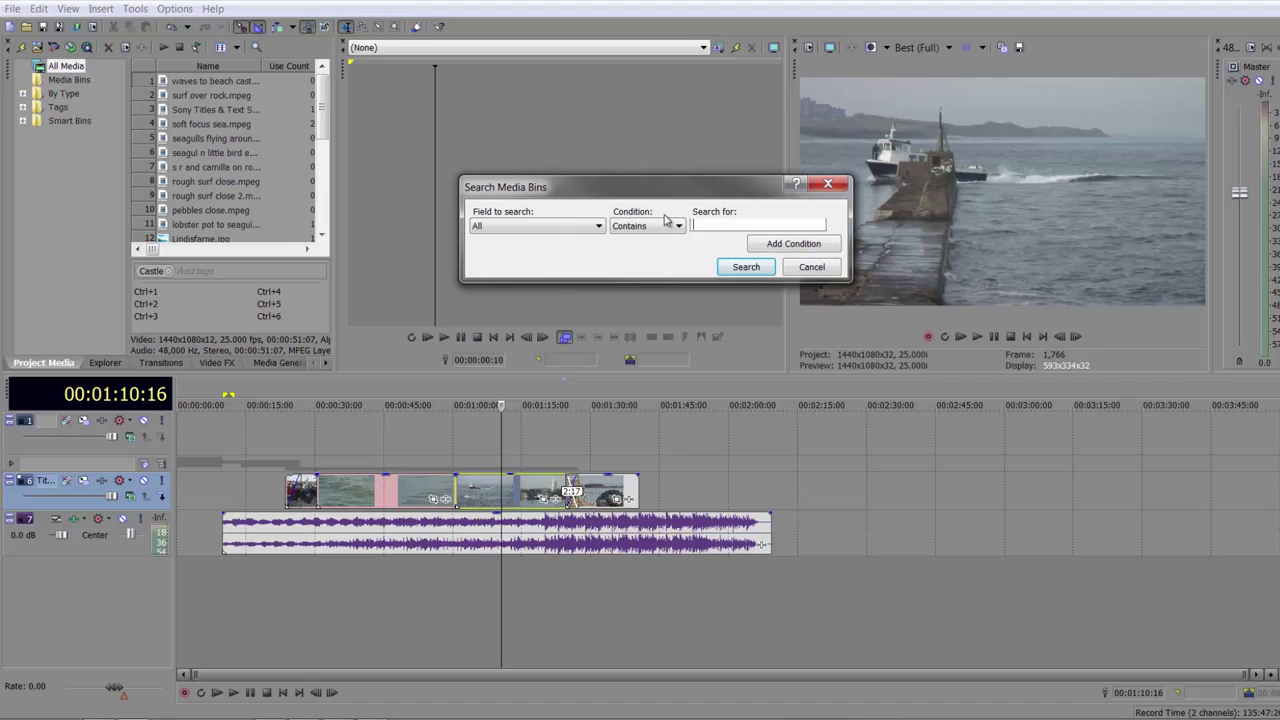
text(silly)
key(Return)
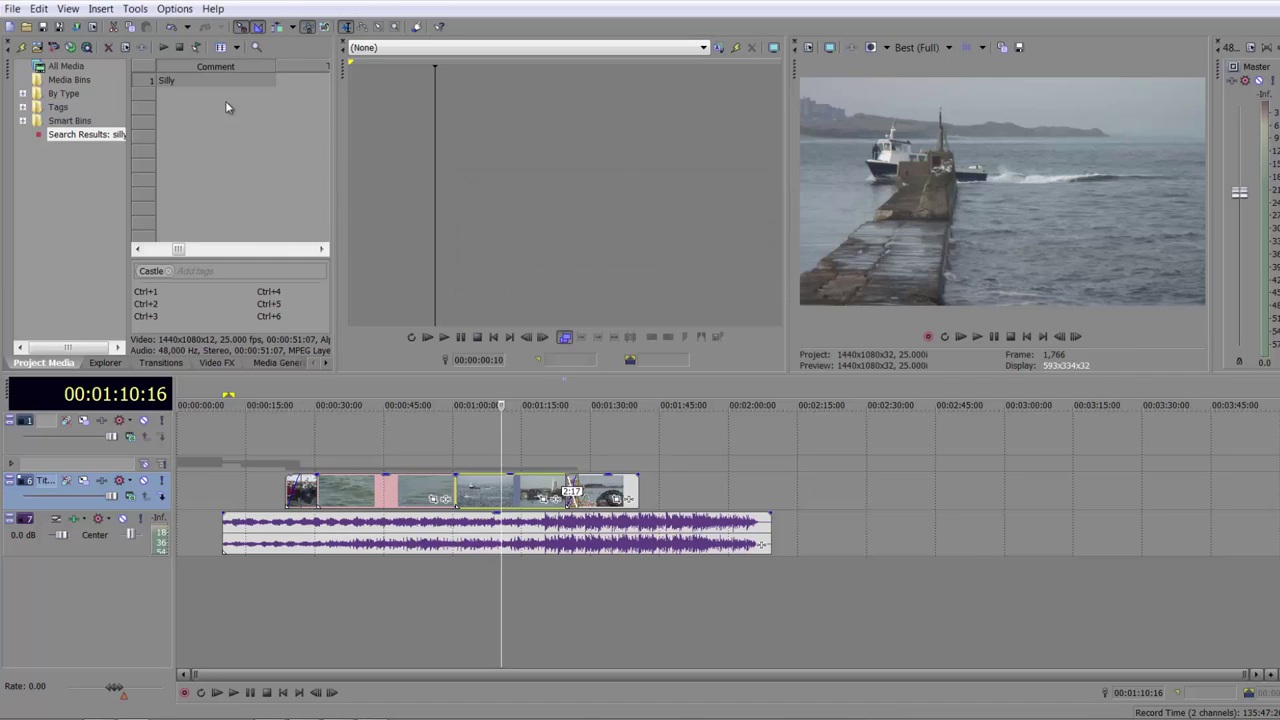
- Switch the Project Media view of the search results from details to thumbnails
click(237, 48)
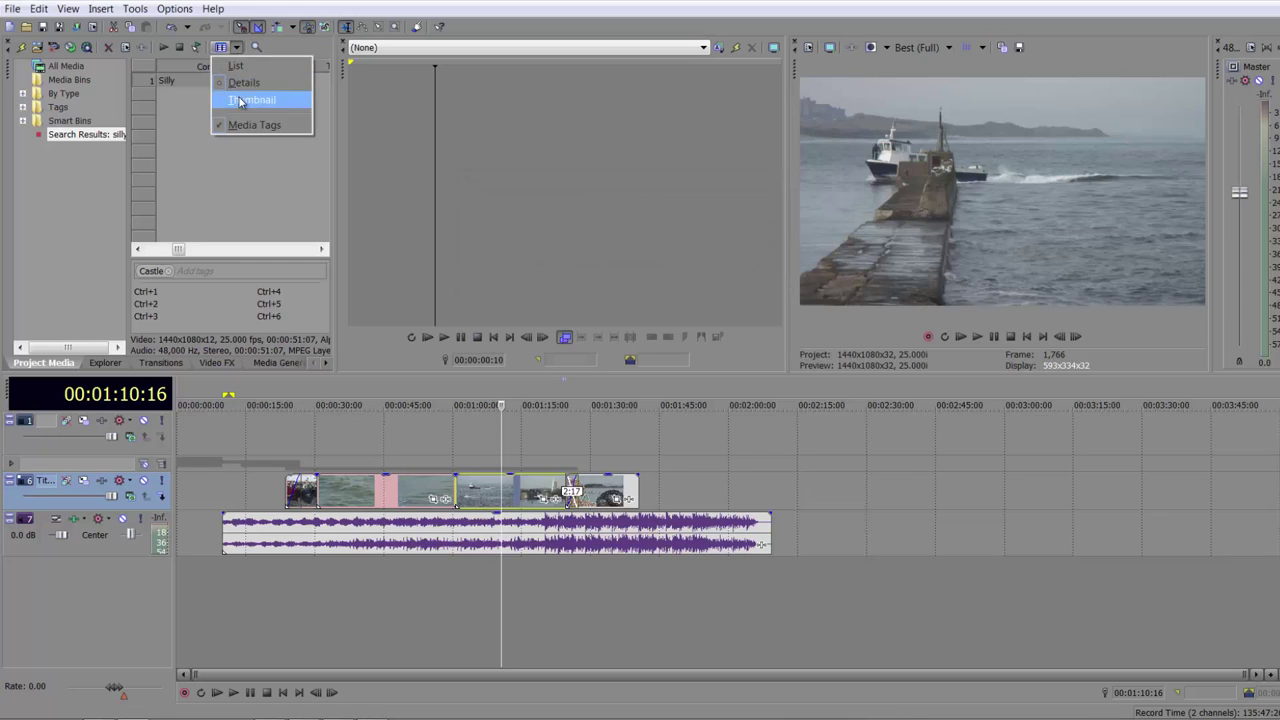
click(242, 100)
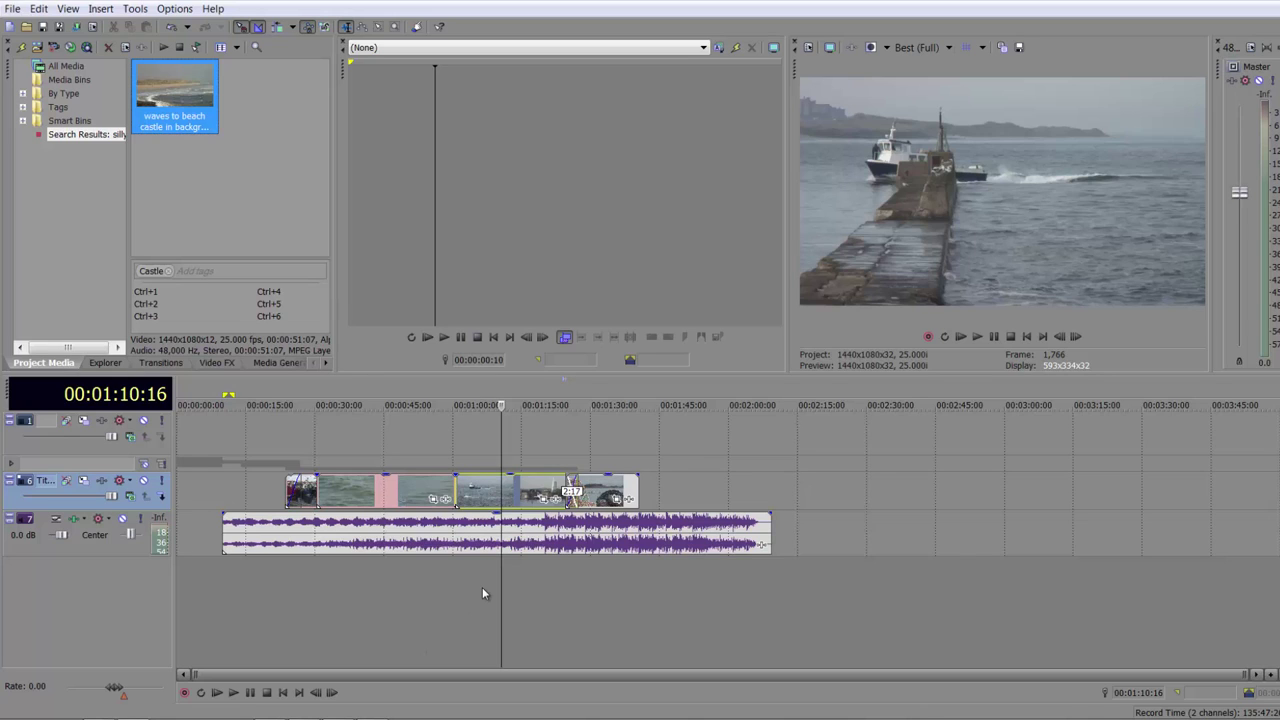
- Toggle the window docking area and the track headers off to enlarge the timeline, and bring both back
key(F11)
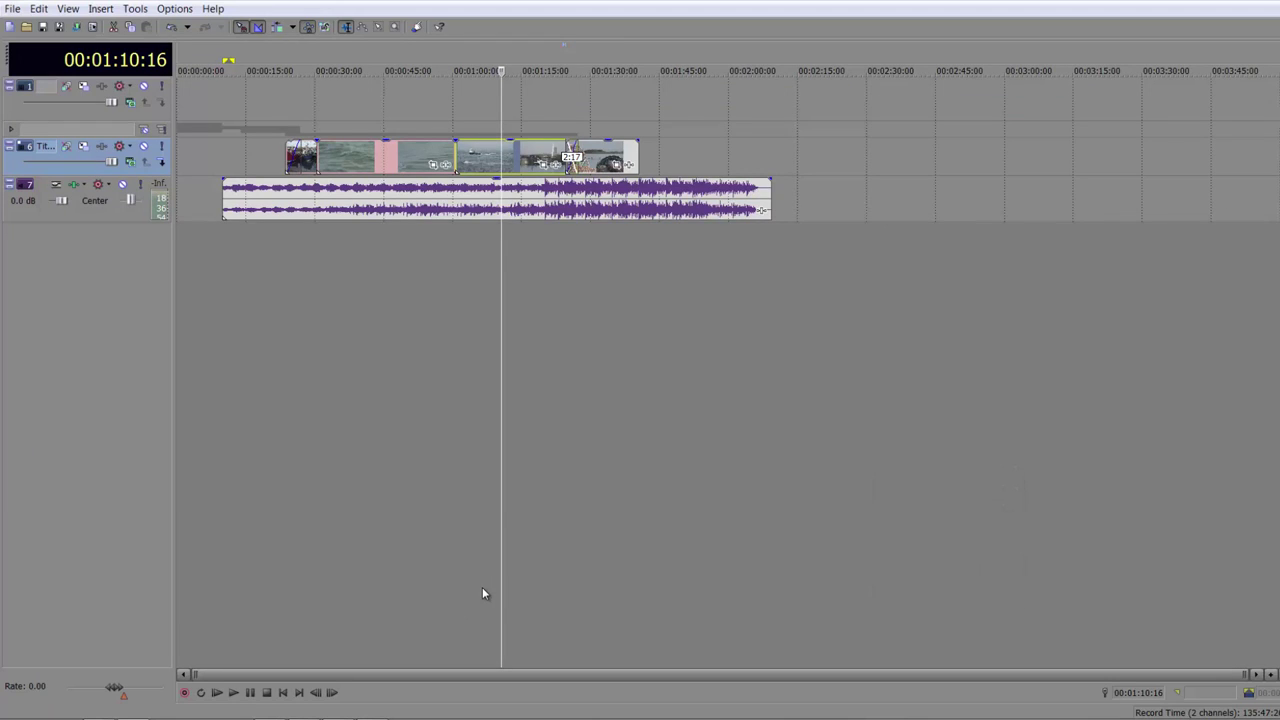
key(ctrl+F11)
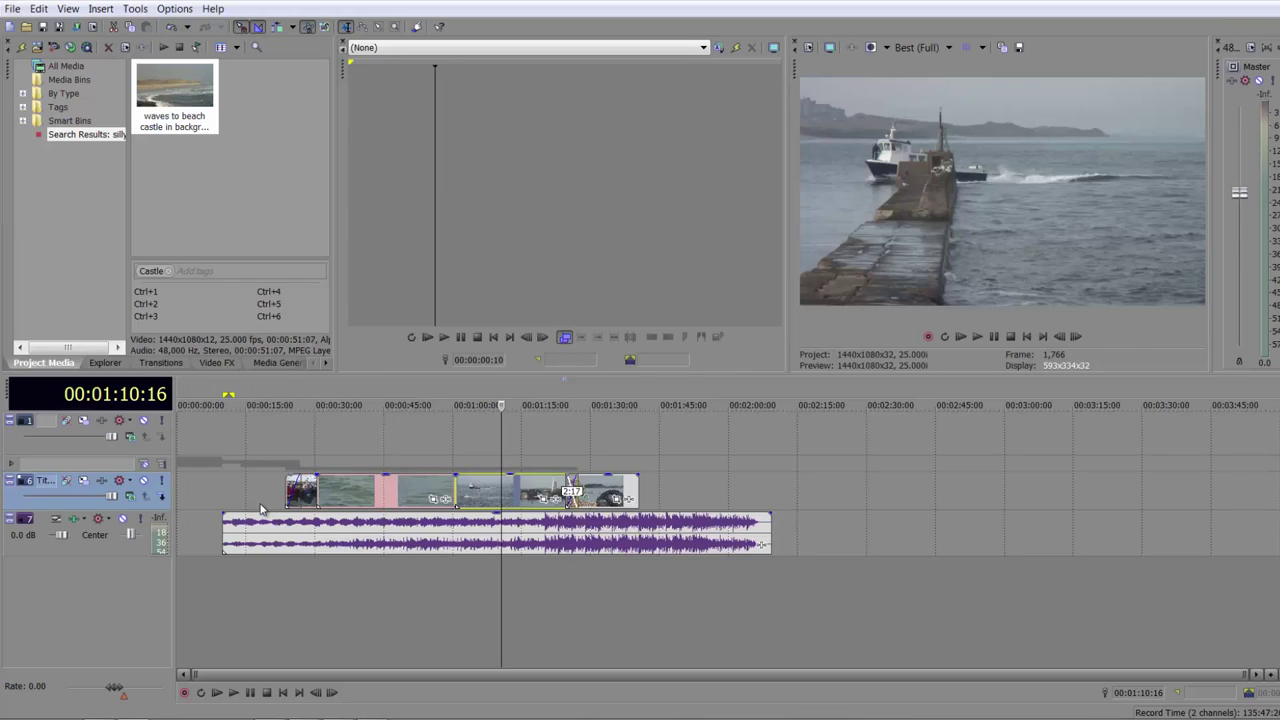
key(ctrl+F11)
key(F11)
key(F11)
key(F11)
key(F11)
key(F11)
key(F11)
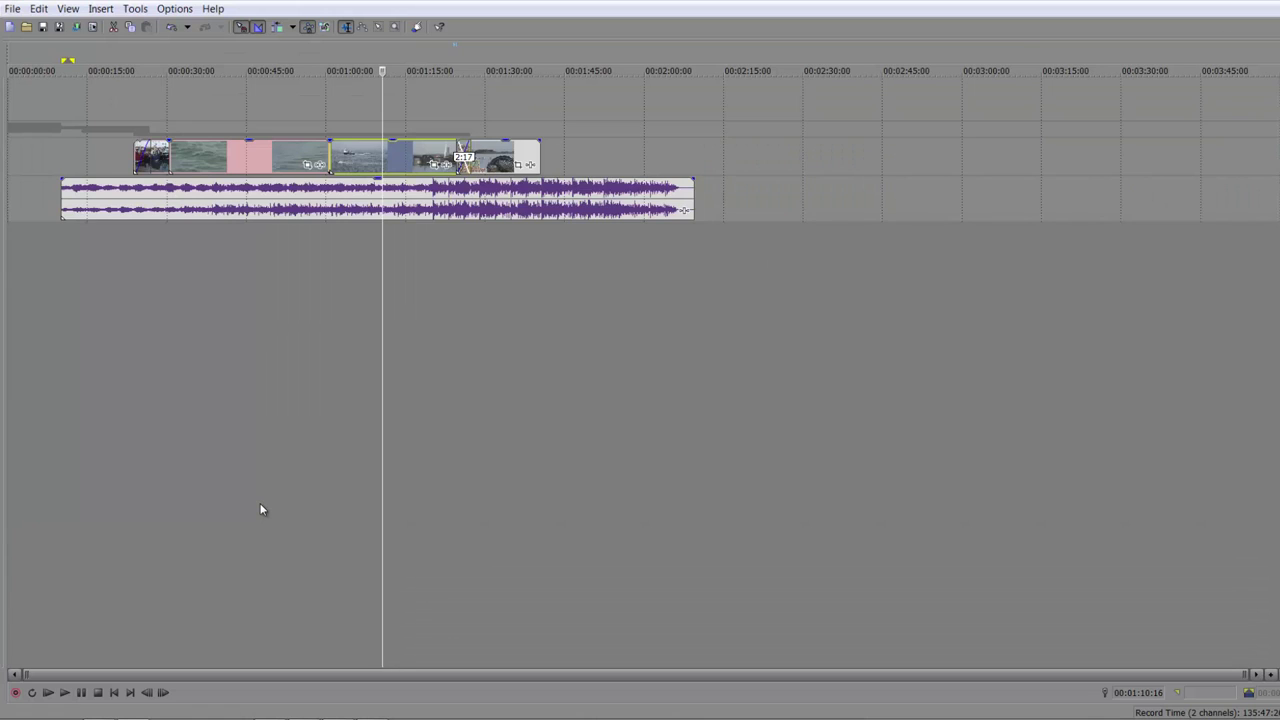
key(ctrl+F11)
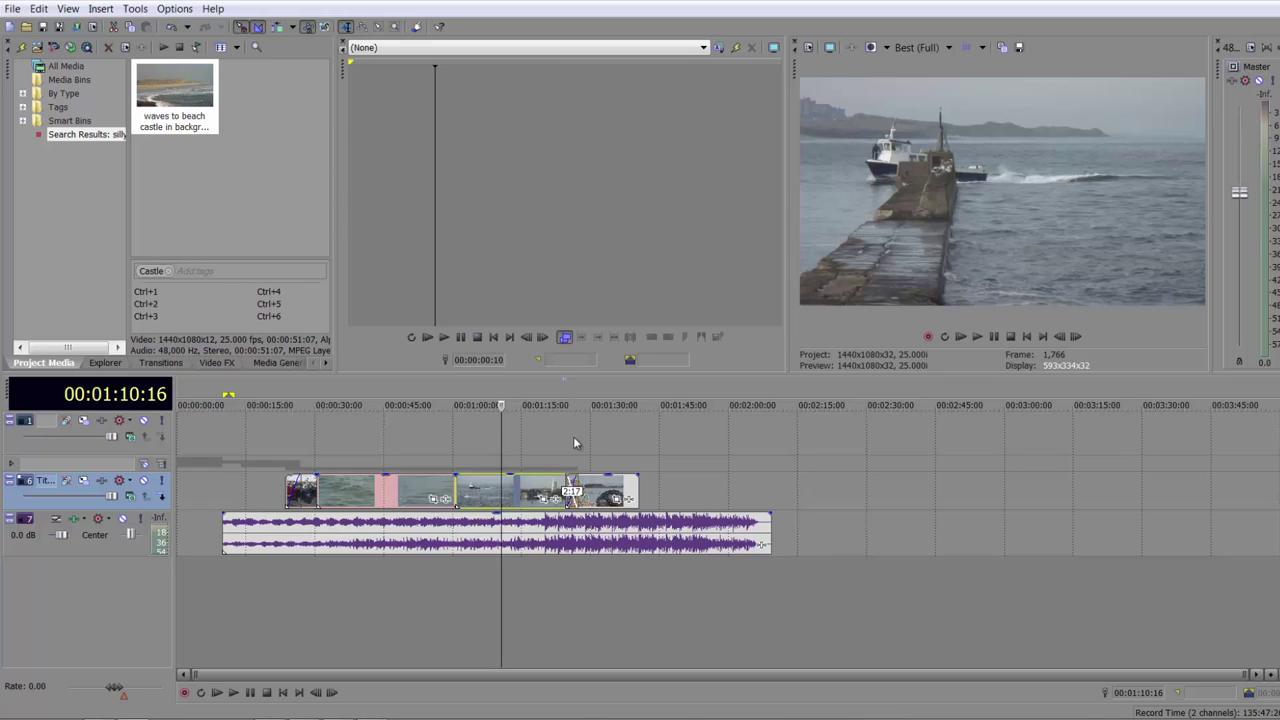
- In the expanded trimming view of the last crossfade, try extending the lobster pots event's start 4 frames earlier, and undo the trim
click(573, 497)
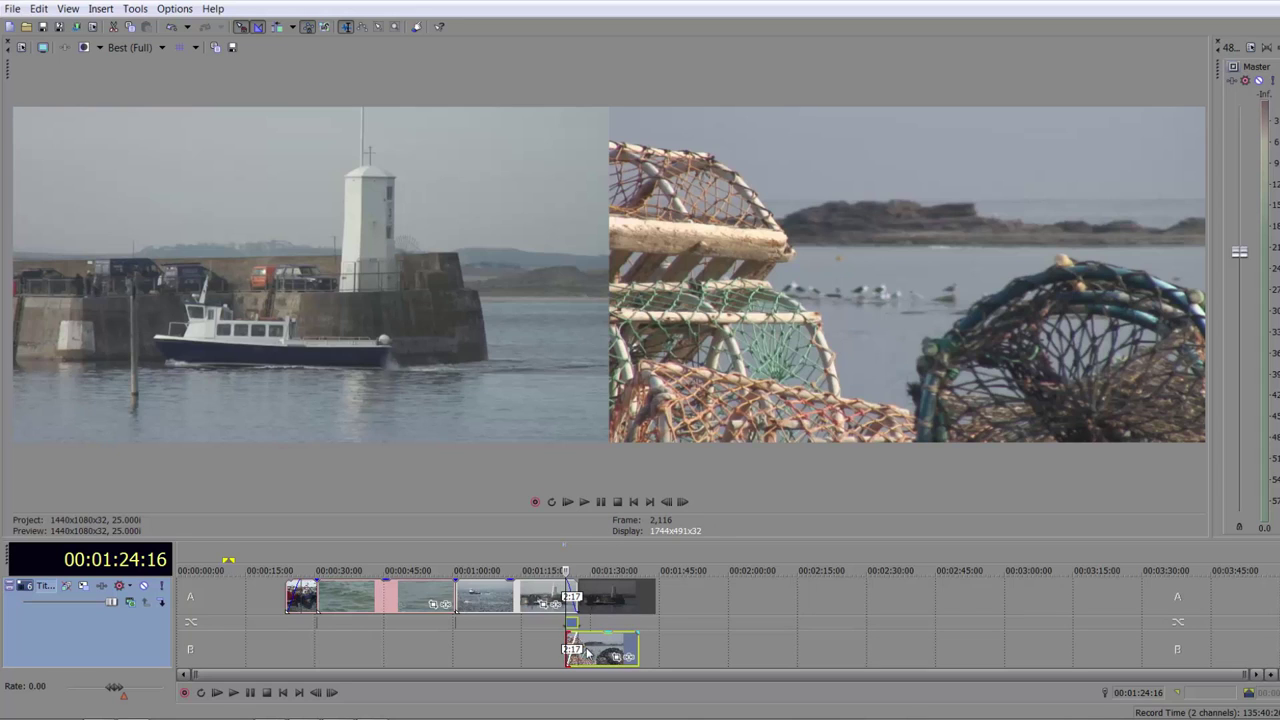
key(KP_4)
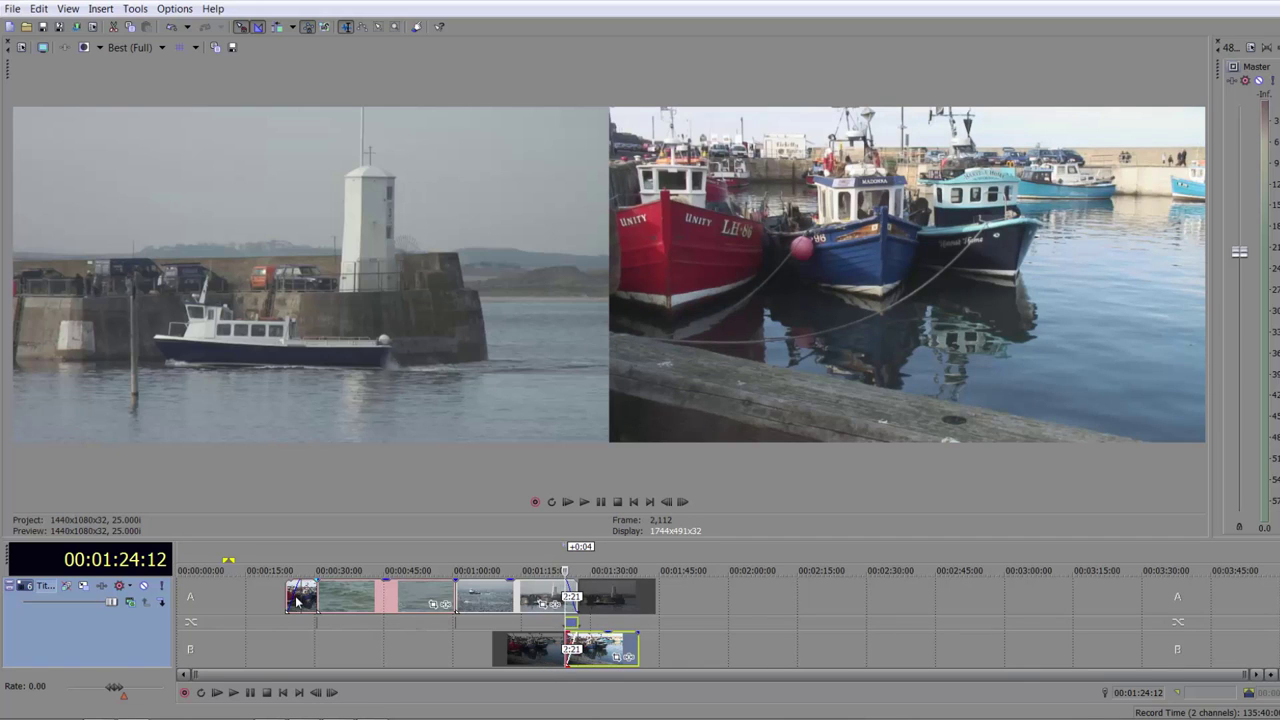
key(ctrl+z)
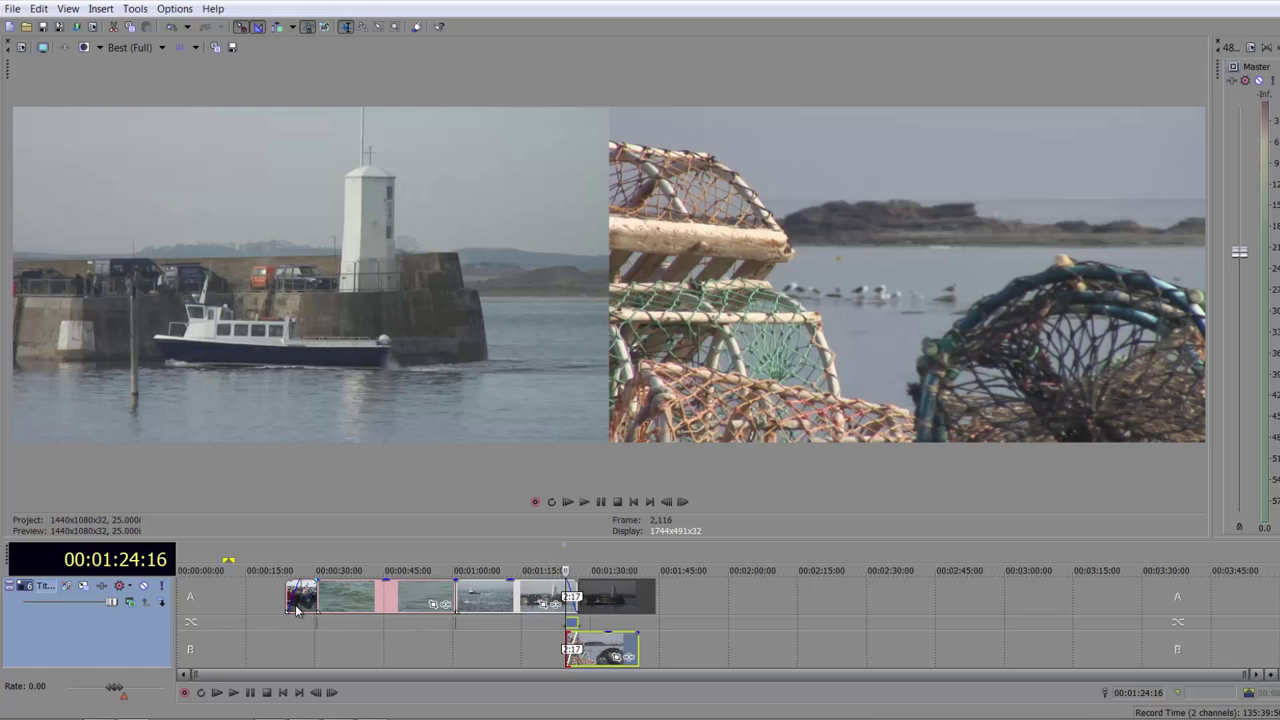
- Turn off the Loop switch for the lobster pots event
right_click(599, 643)
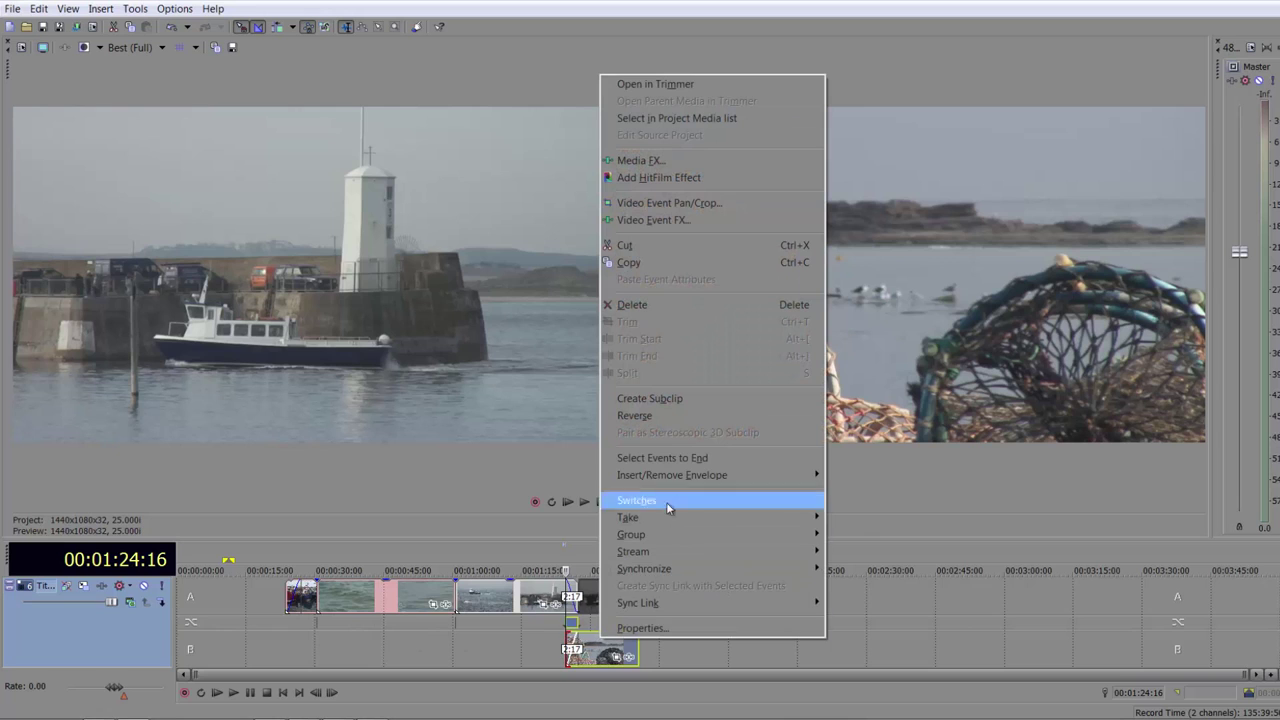
mouse_move(668, 506)
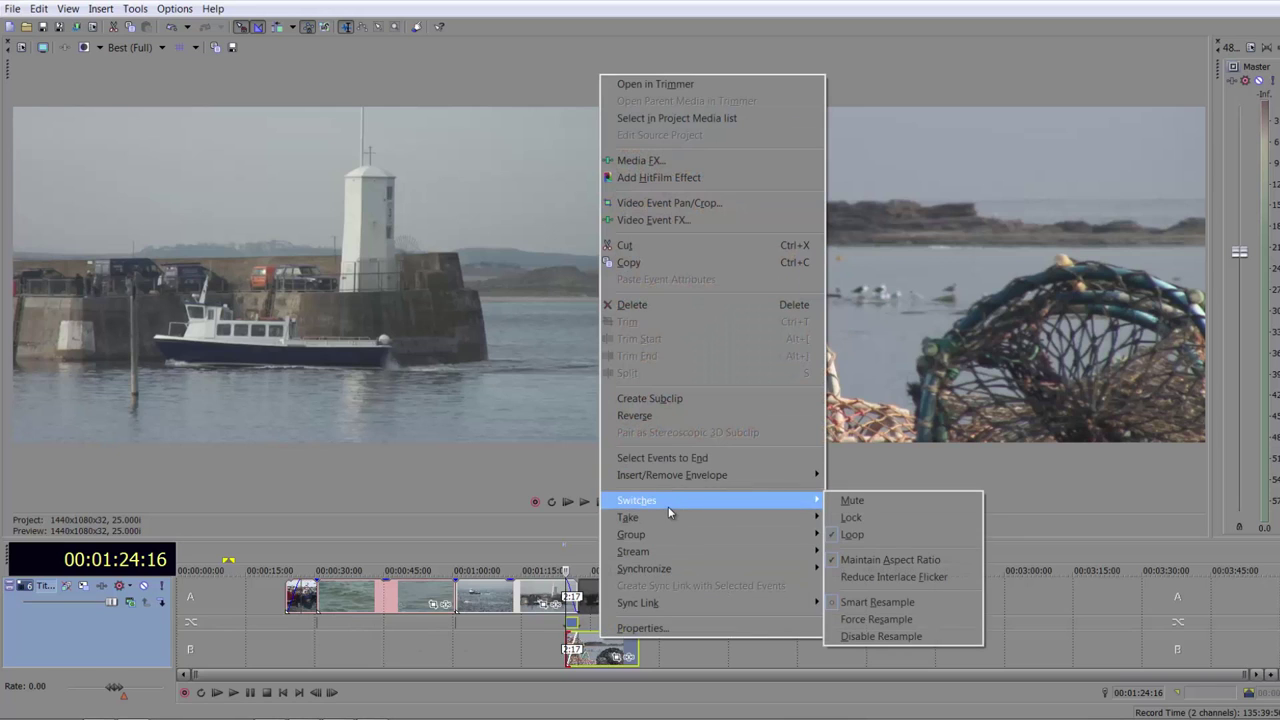
click(850, 538)
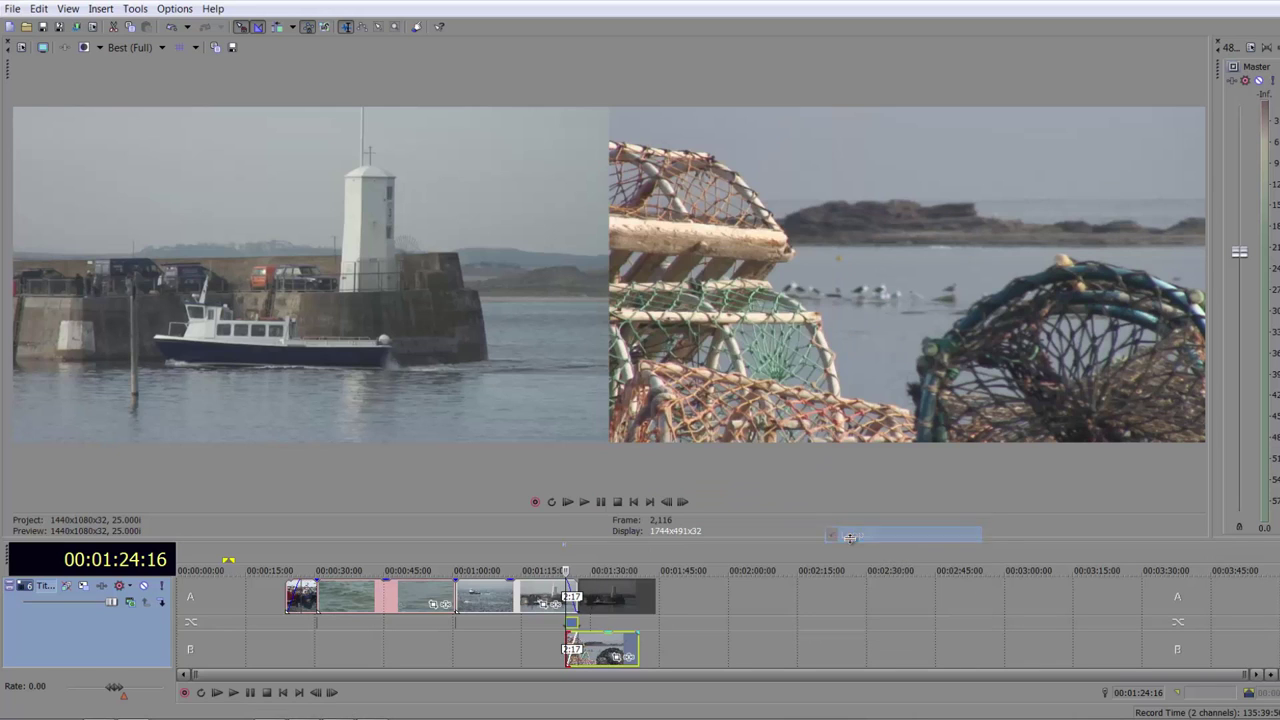
- Step around the edit point and trim the start of the lobster pots event about 3 seconds later
key(Left)
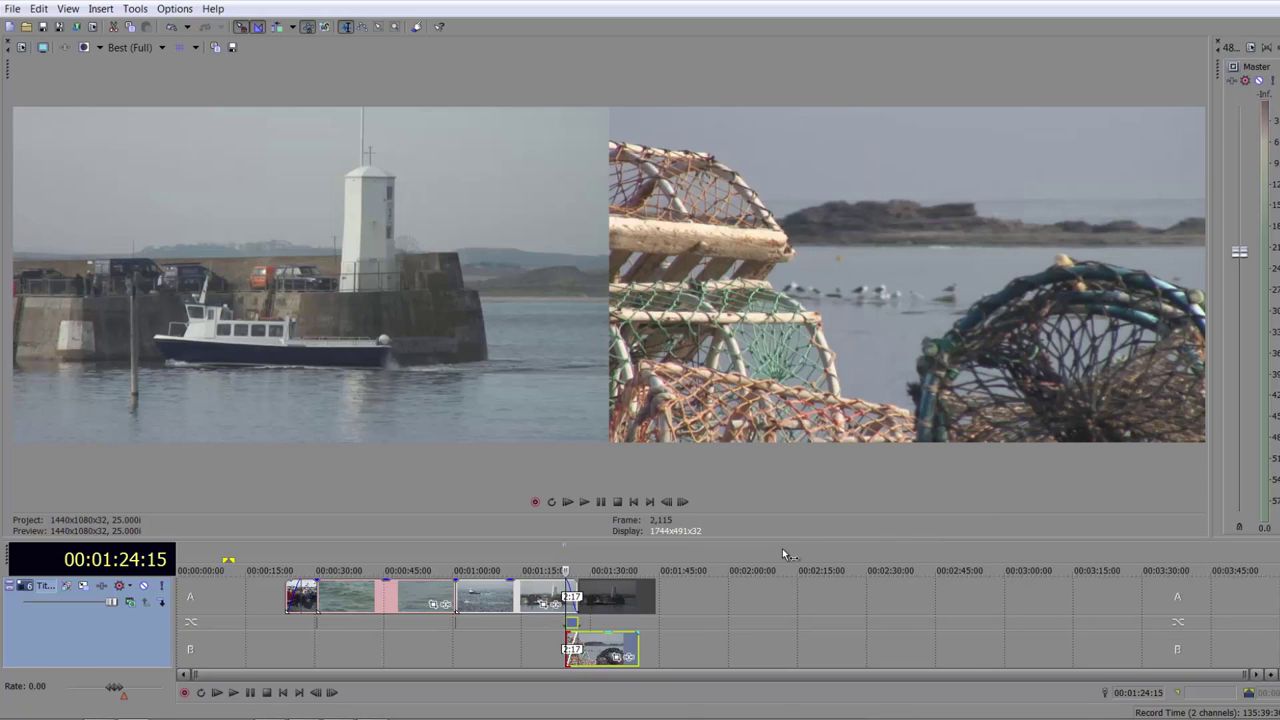
key(Right)
key(Left)
key(Right)
key(Left)
key(Right)
key(KP_6)
key(KP_6)
key(KP_6)
key(KP_6)
key(KP_6)
key(KP_6)
key(KP_6)
key(KP_6)
key(KP_6)
key(KP_6)
key(KP_6)
key(KP_6)
key(KP_6)
key(KP_6)
key(KP_6)
key(KP_6)
key(KP_6)
key(KP_6)
key(KP_6)
key(KP_6)
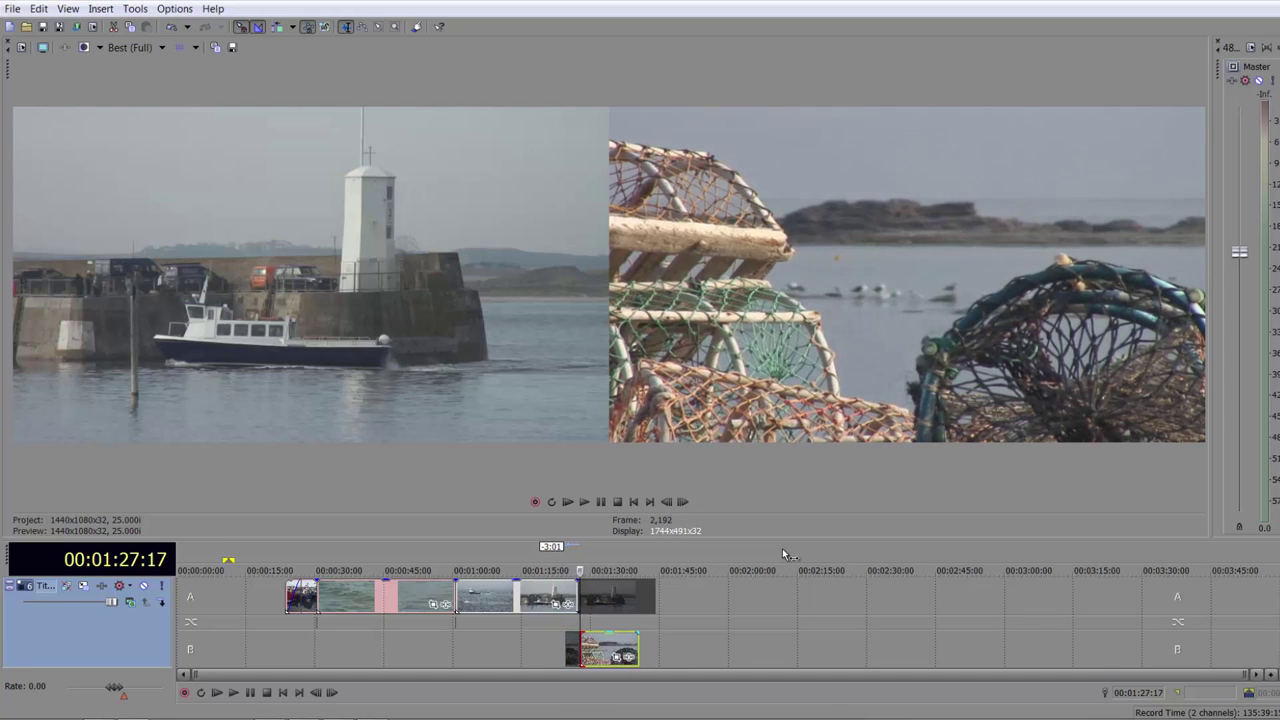
- Extend the start of the lobster pots event back to the beginning of its source media
key(KP_4)
key(KP_4)
key(KP_4)
key(KP_4)
key(KP_4)
key(KP_4)
key(KP_4)
key(KP_4)
key(KP_4)
key(KP_4)
key(KP_4)
key(KP_4)
key(KP_4)
key(KP_4)
key(KP_4)
key(KP_4)
key(KP_4)
key(KP_4)
key(KP_4)
key(KP_4)
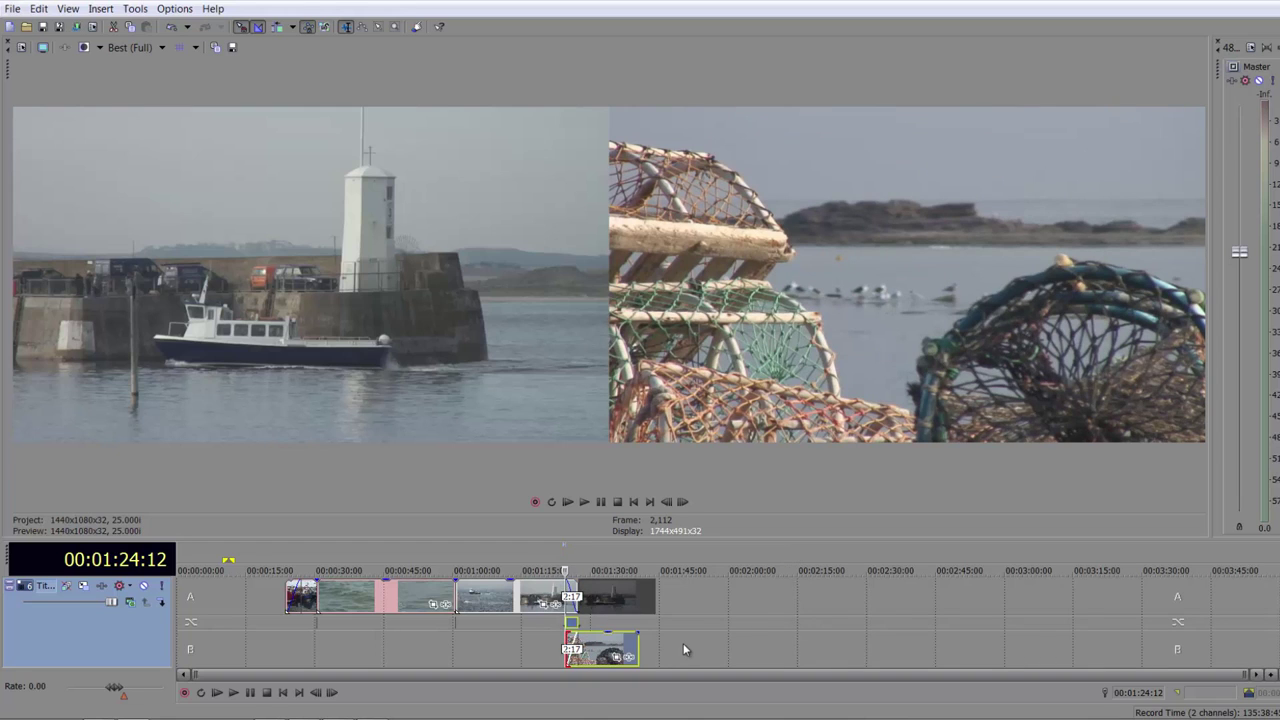
- Turn the Loop switch back on for the lobster pots event
right_click(622, 650)
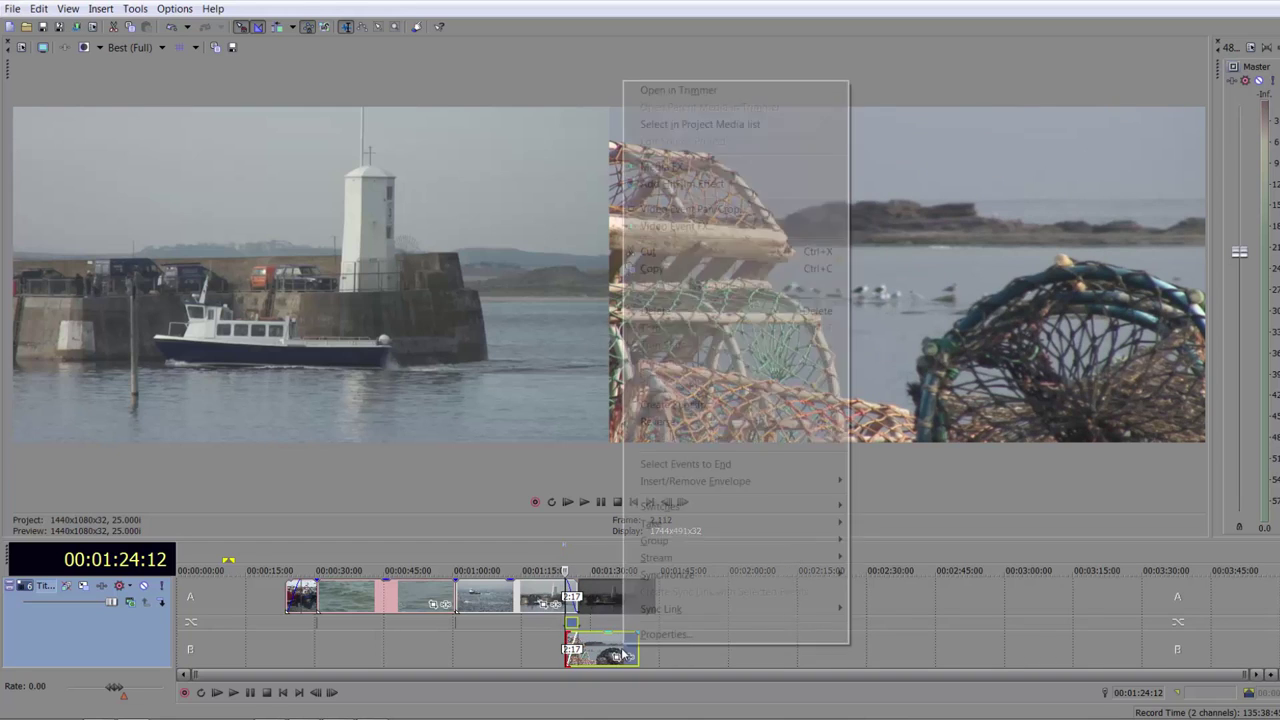
mouse_move(684, 516)
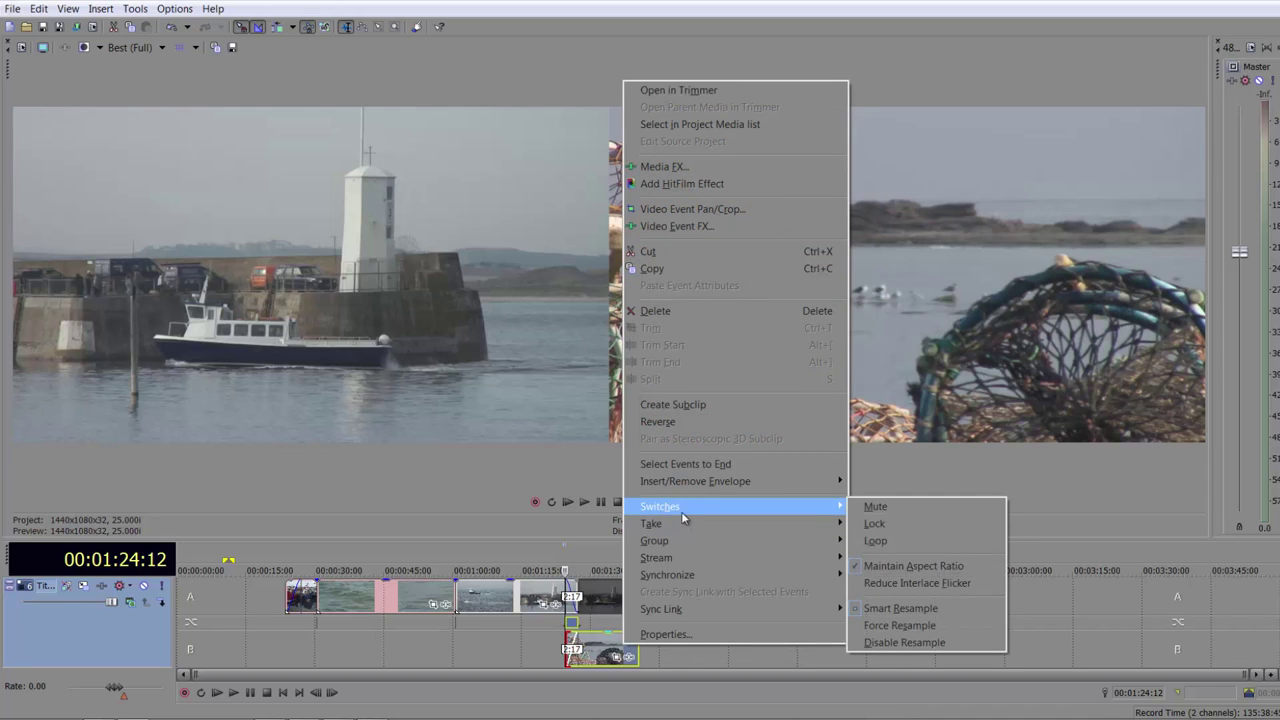
click(893, 541)
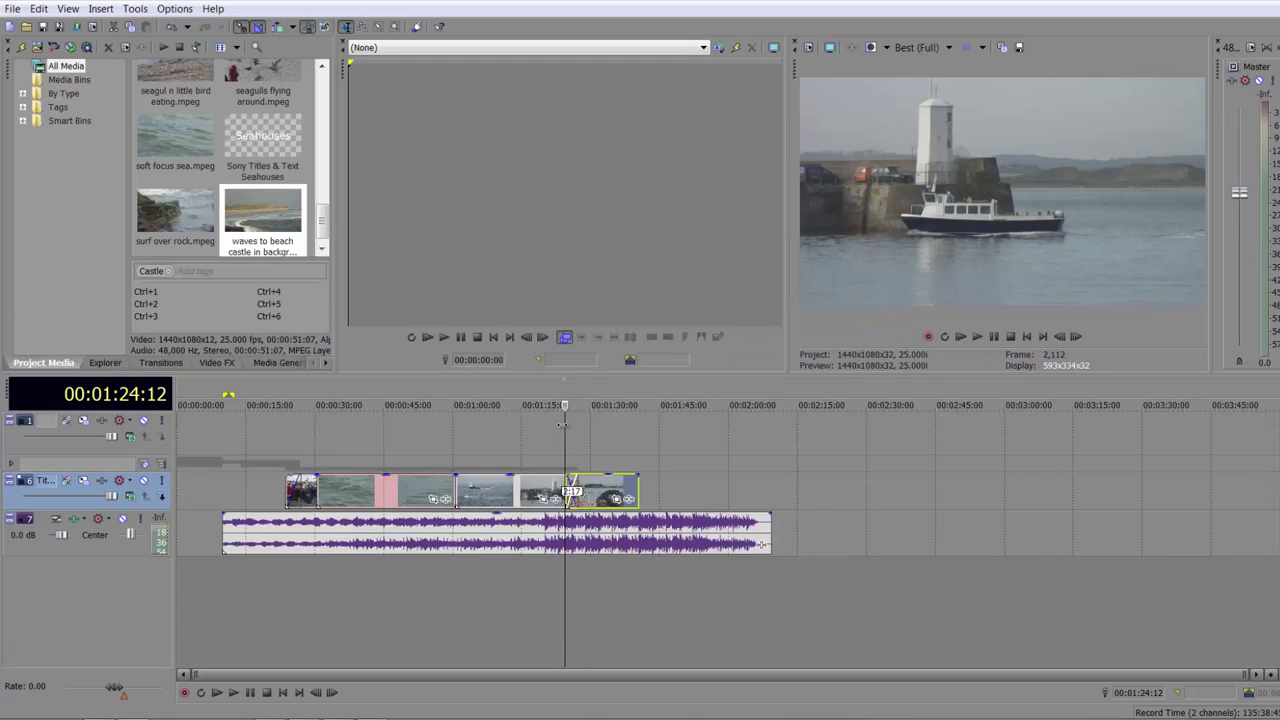
- Place the timeline cursor at 00:00:04:15 on the Seahouses title and shuttle the playback slightly forward
key(ctrl+Home)
drag(103, 461, 198, 500)
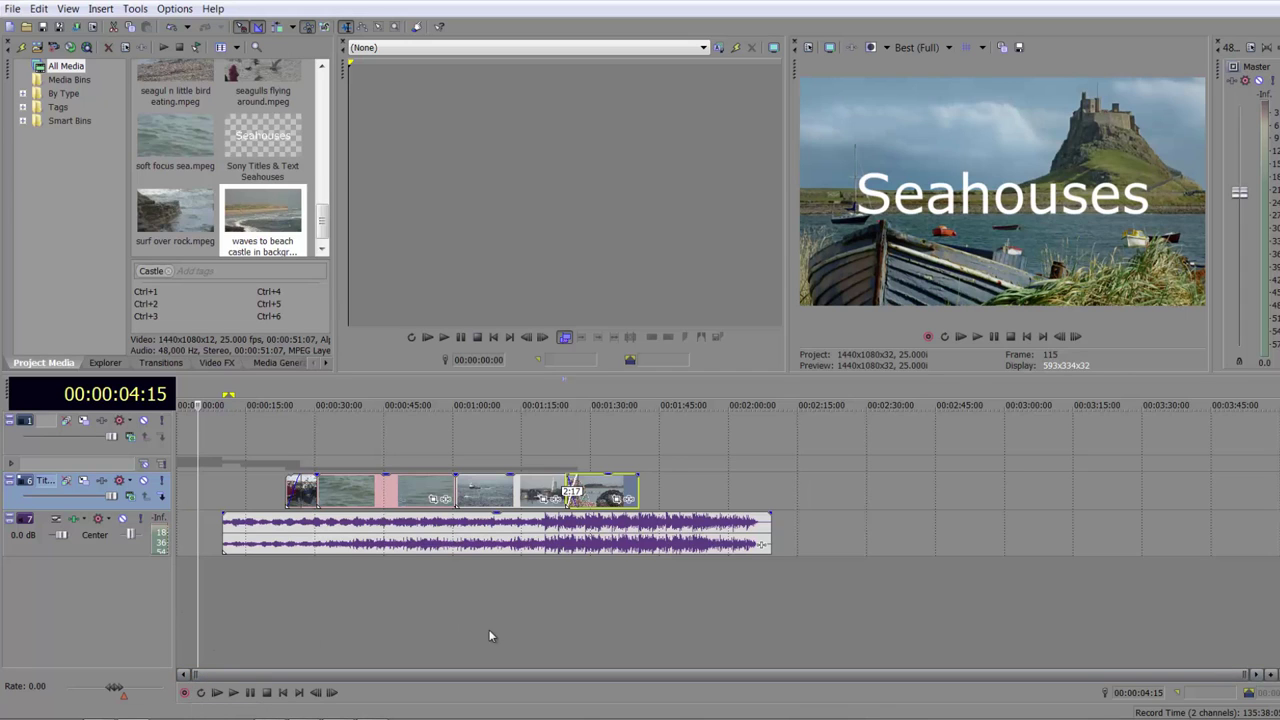
key(space)
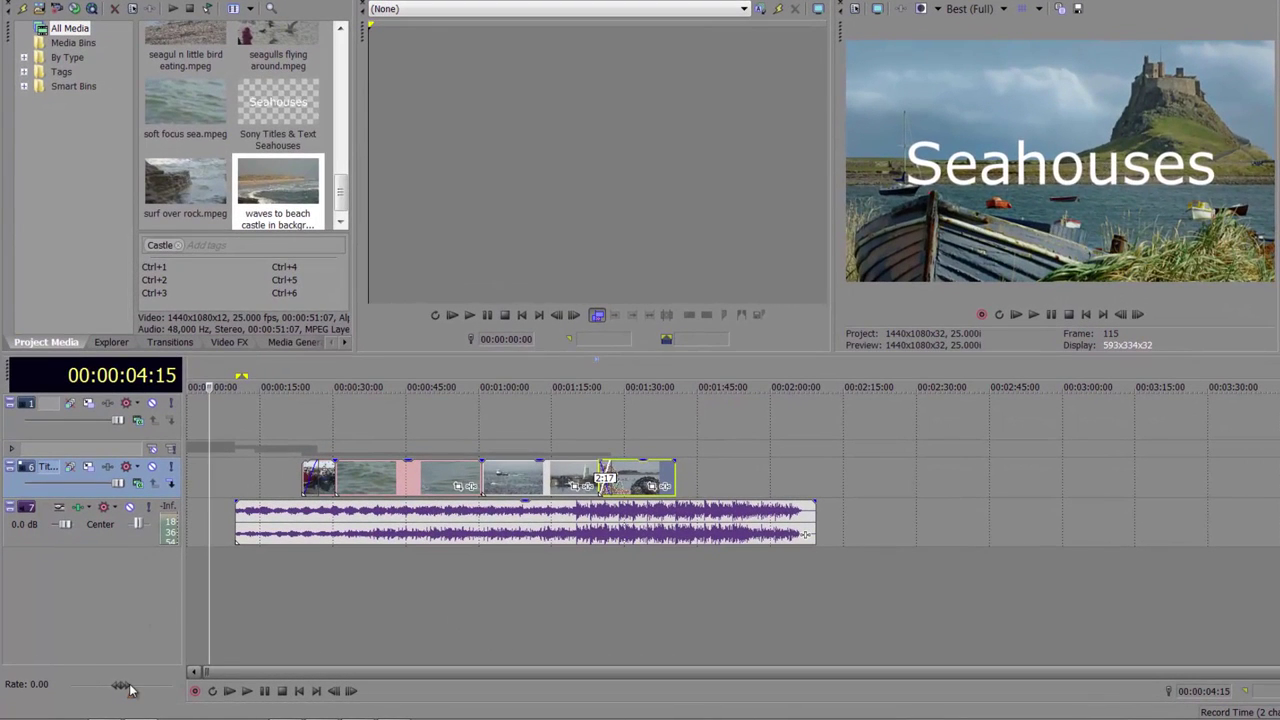
mouse_move(122, 685)
mouse_down()
mouse_move(143, 685)
mouse_move(92, 688)
mouse_move(144, 688)
mouse_move(124, 687)
mouse_up()
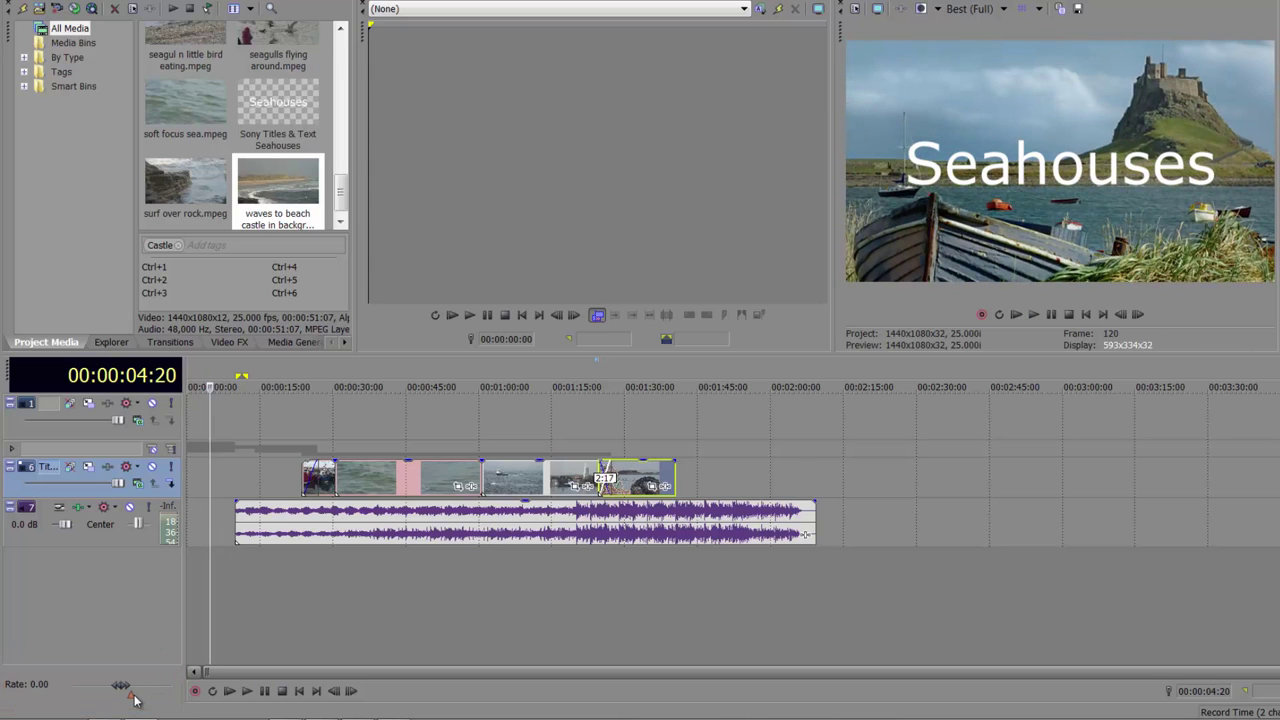
- Raise the normal playback rate above 1.00 and play the timeline from the Seahouses title
click(131, 697)
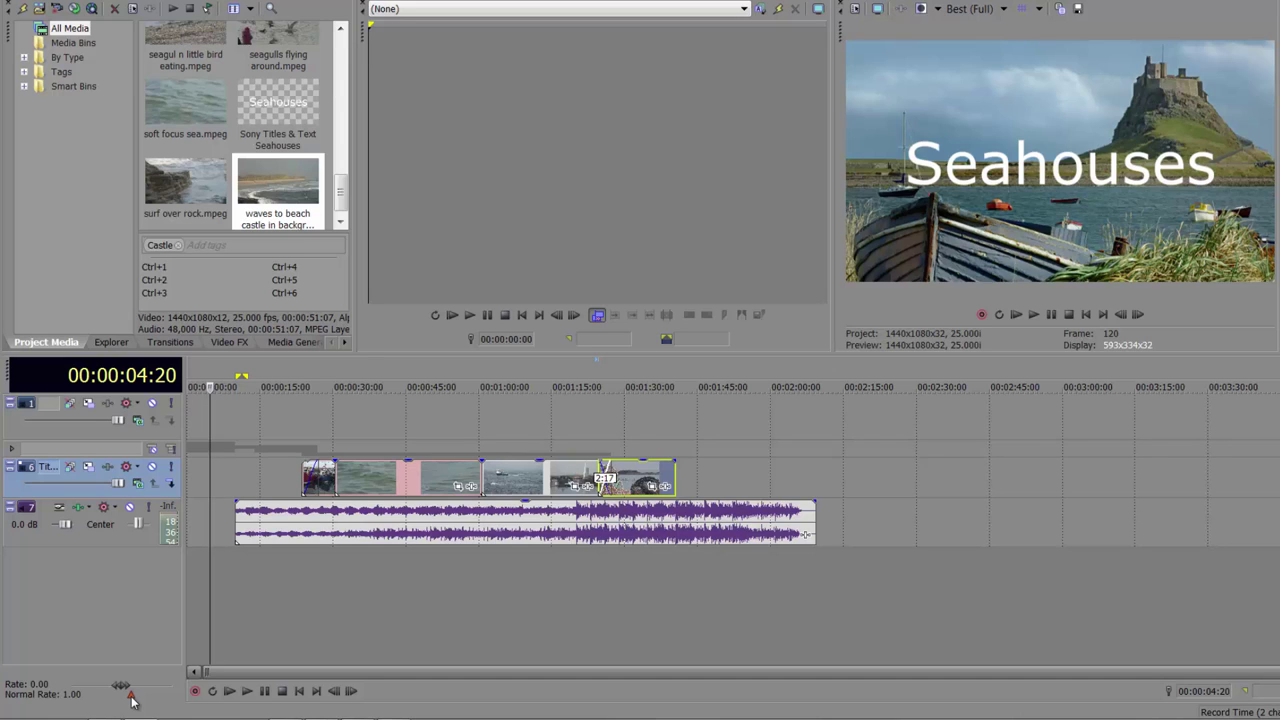
mouse_move(131, 698)
mouse_down()
mouse_move(172, 706)
mouse_move(155, 702)
mouse_up()
key(space)
- Shuttle the timeline forward, increasing the speed to a rate of 4.00, and stop on the harbour boats shot
key(l)
key(l)
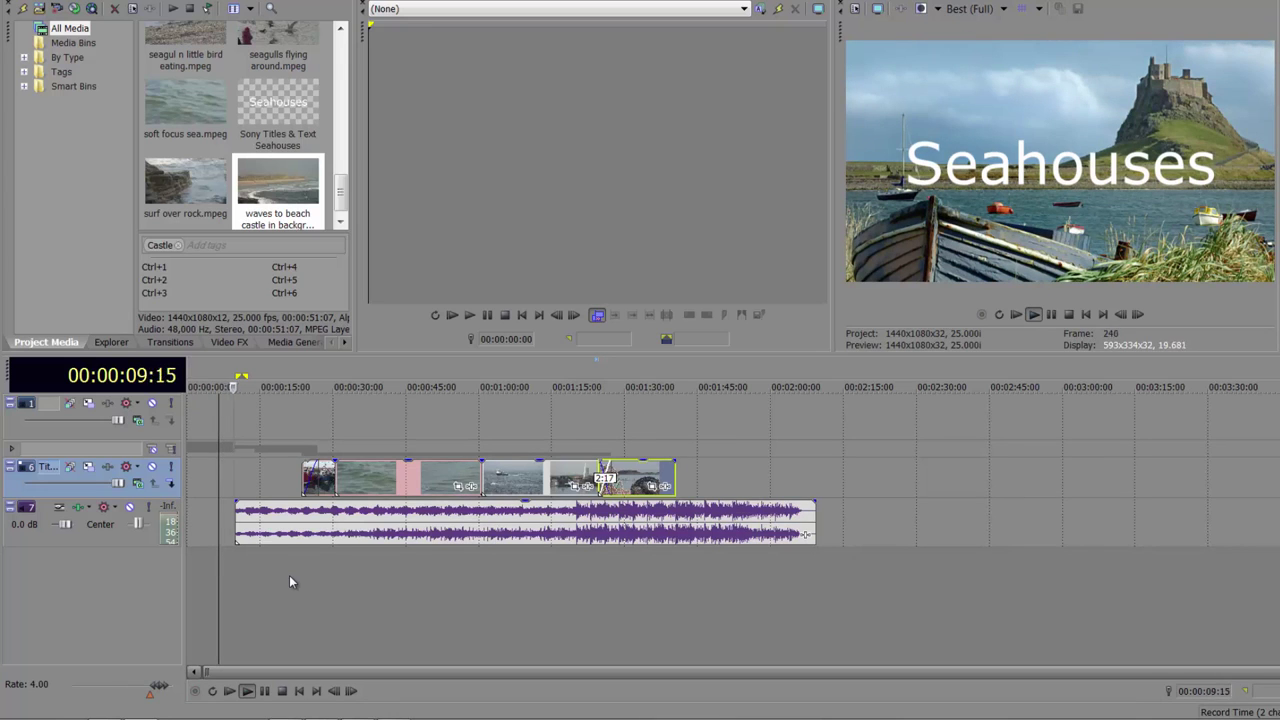
key(k)
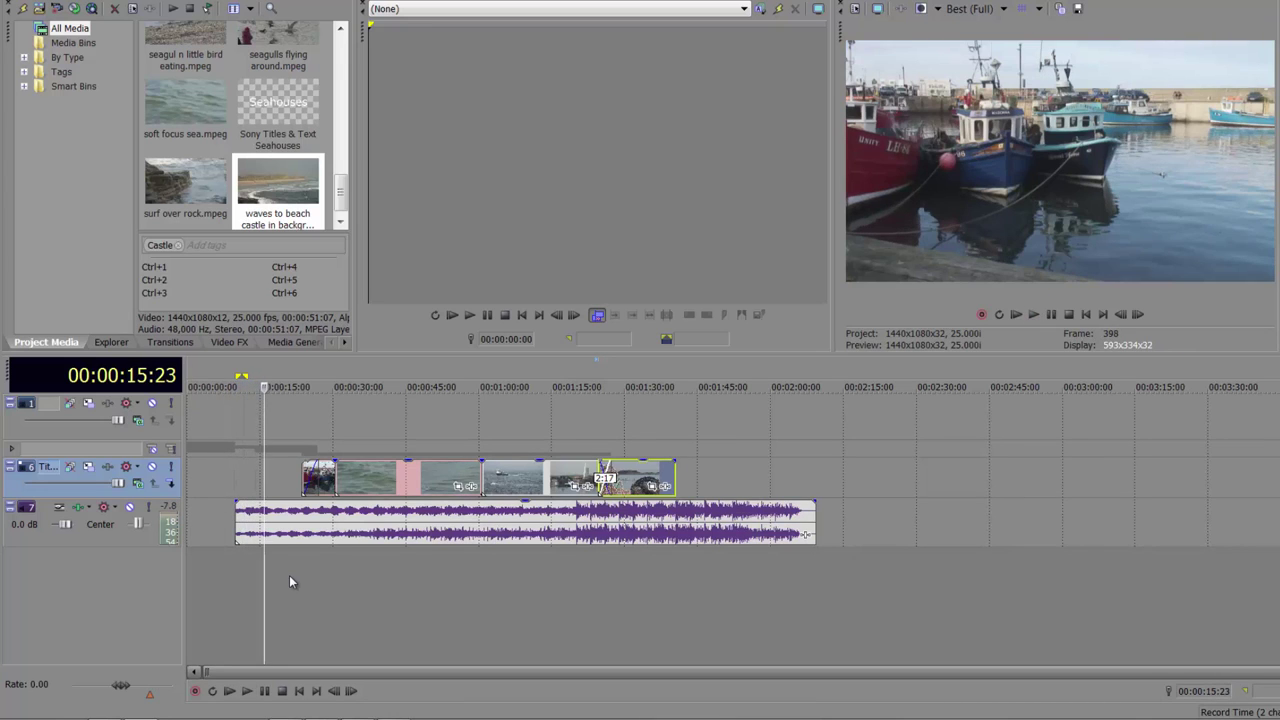
- Shuttle the timeline in reverse from a rate of -1.00, increase the reverse speed, and stop on the castle shot
key(j)
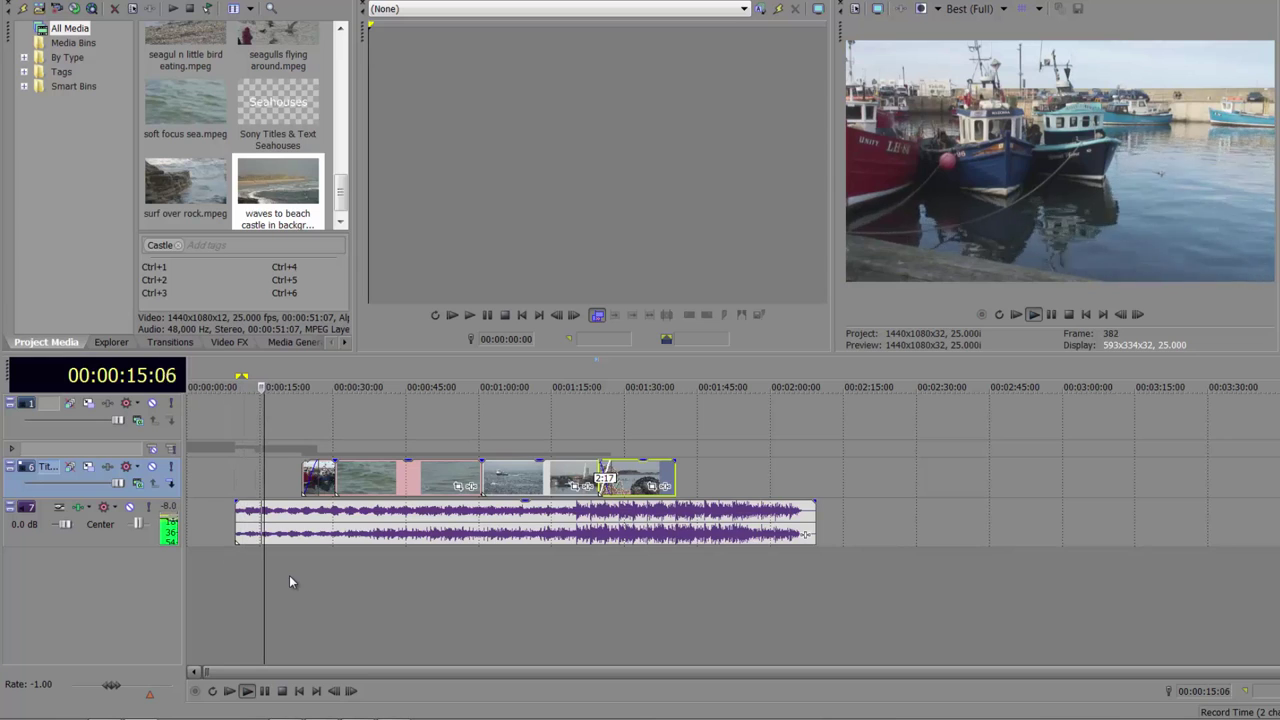
key(j)
key(j)
key(k)
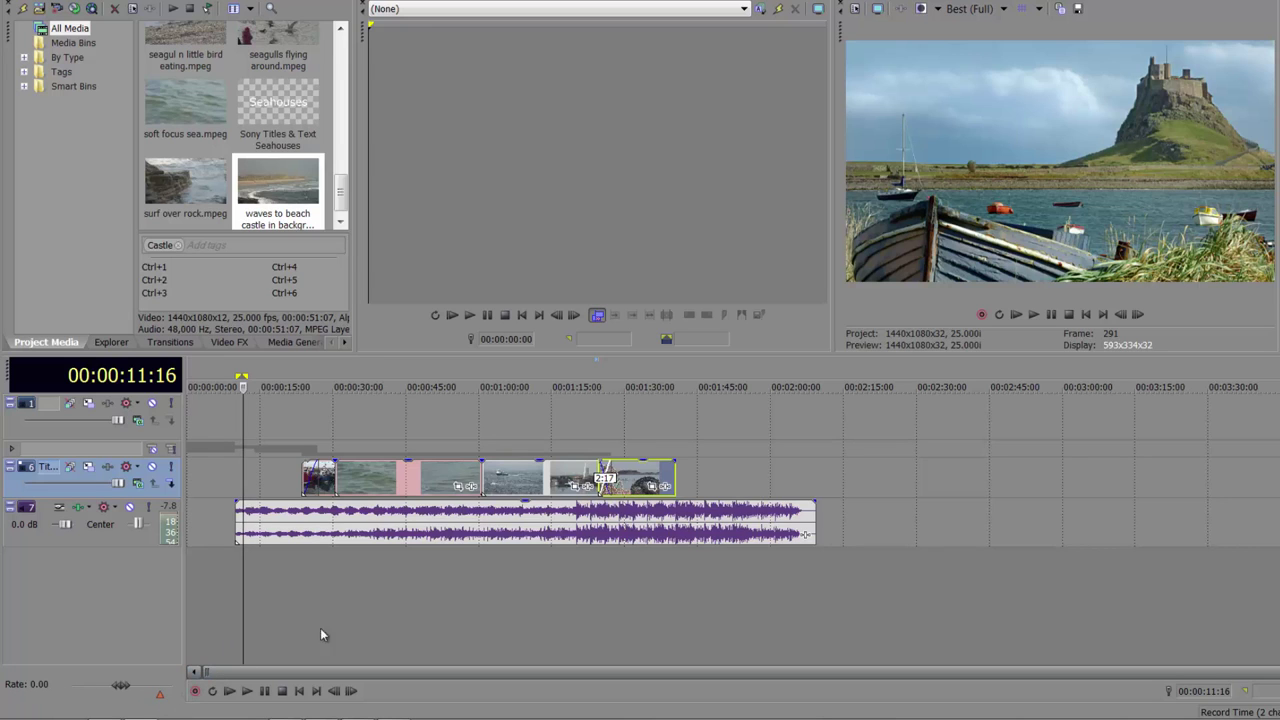
- Play the timeline from 00:00:11:16 at a normal rate of 4.00, and again with the rate reset to 1.00
key(space)
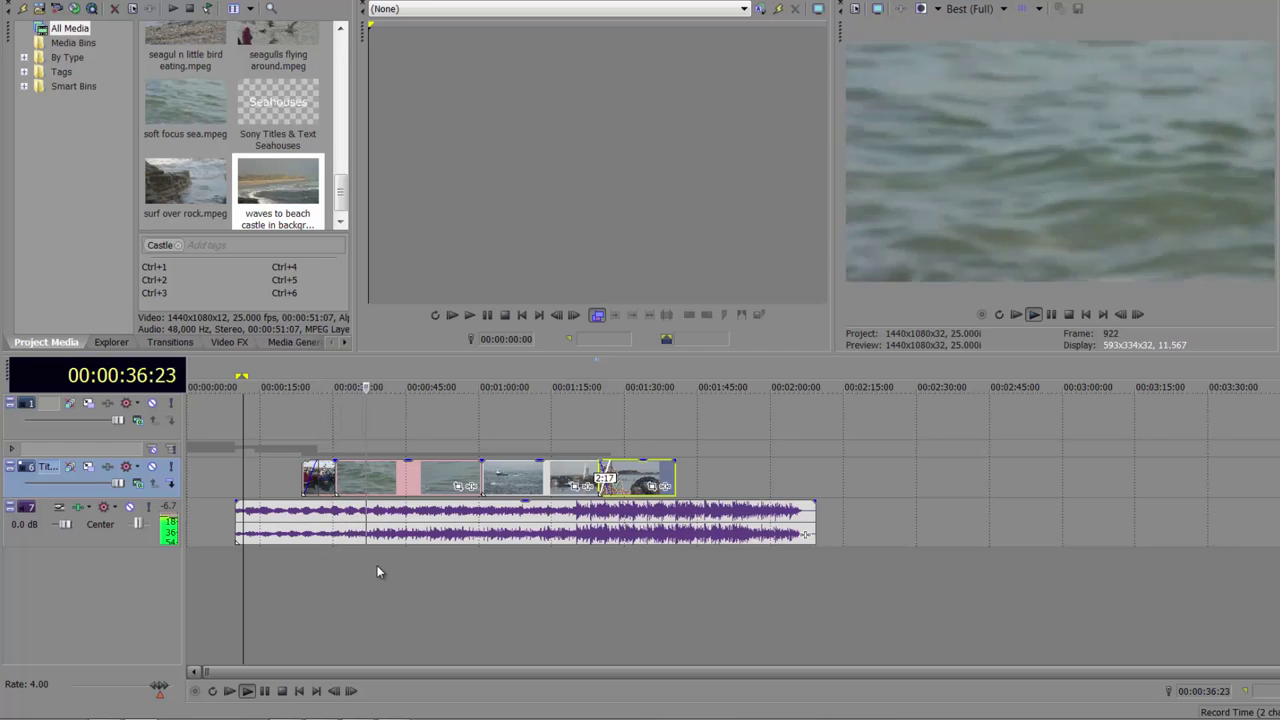
key(space)
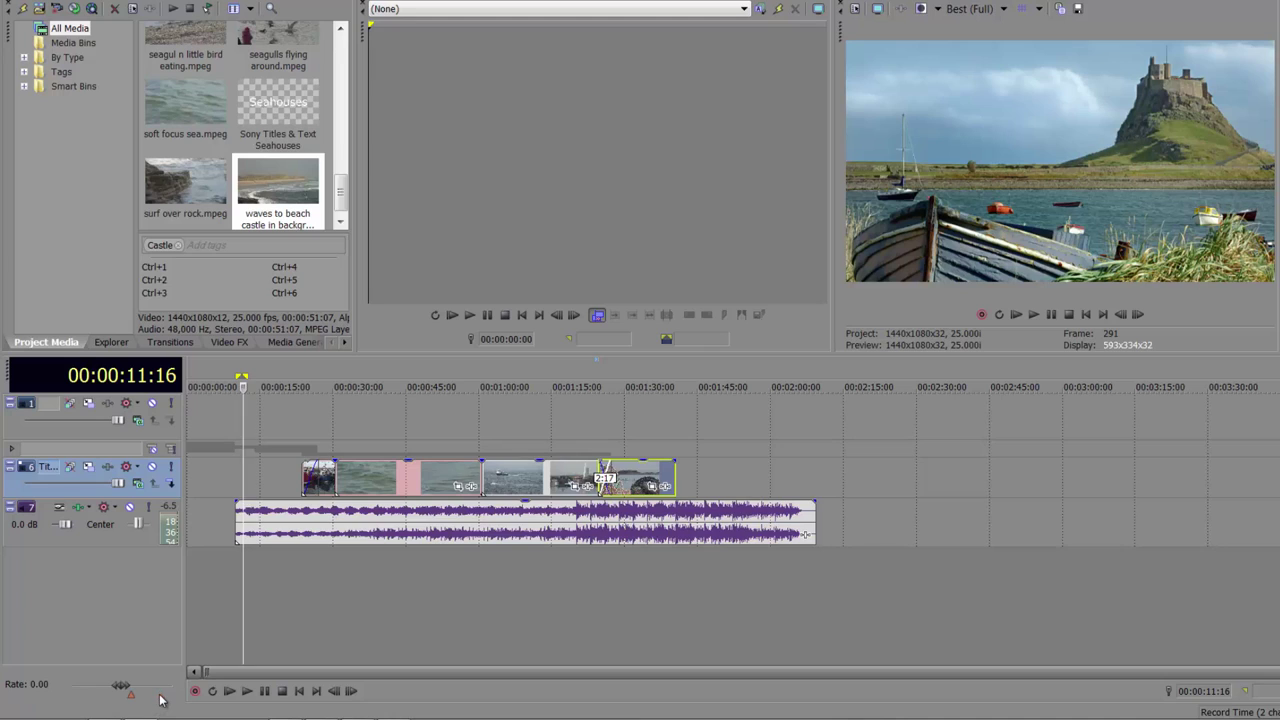
key(space)
key(space)
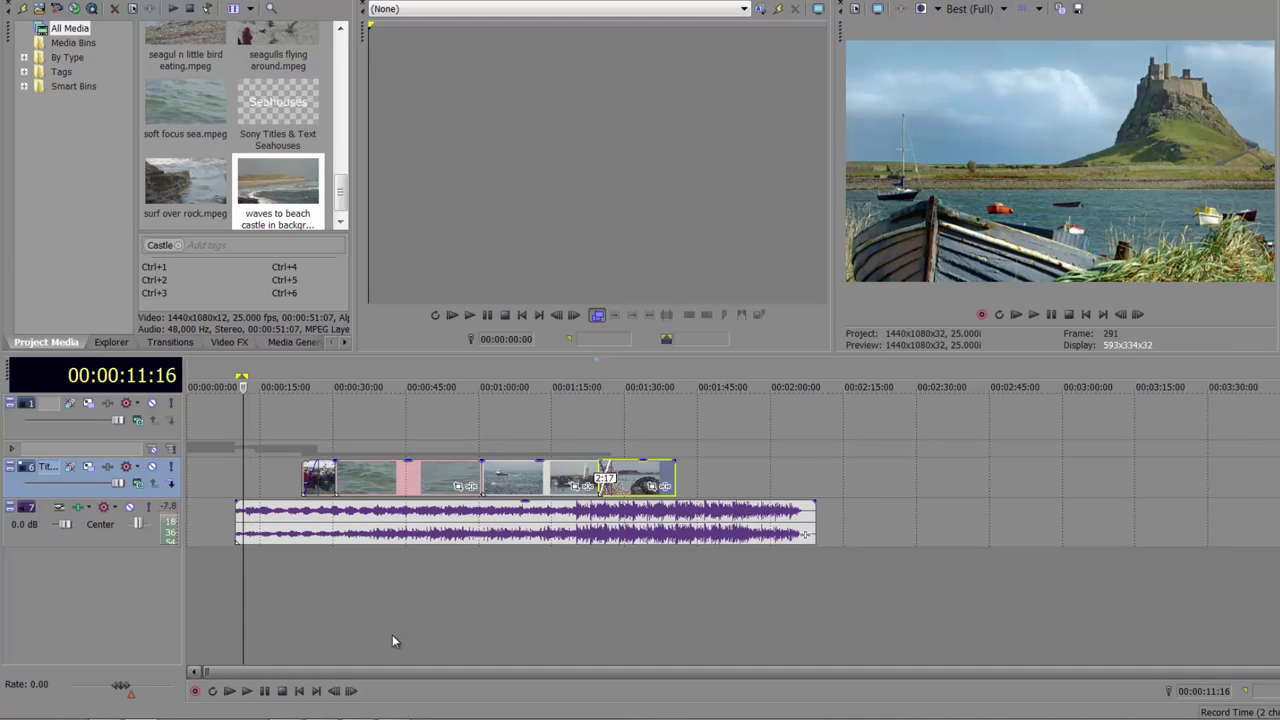